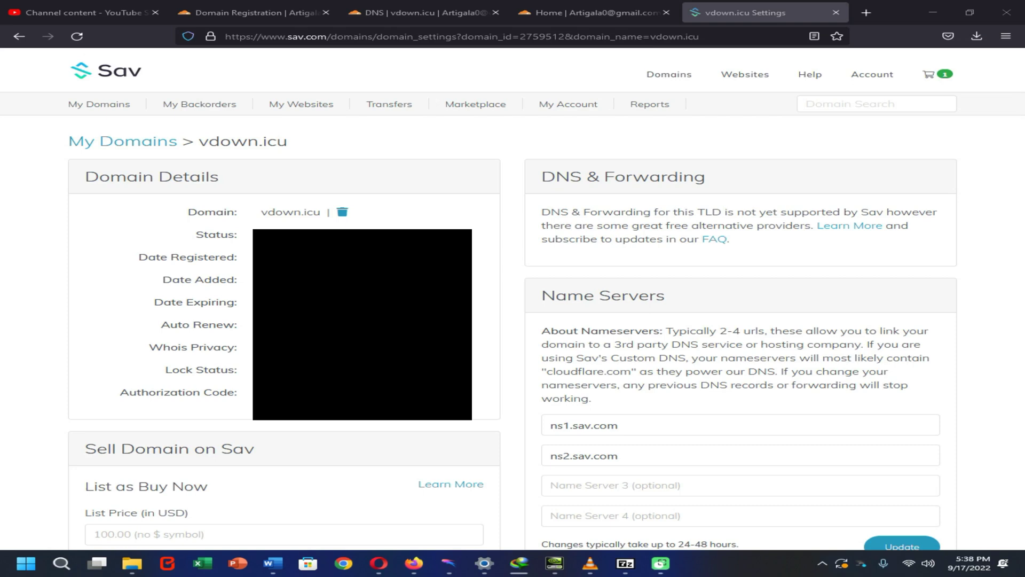
Step: Check the vdown.icu domain name in Sav, then switch to the vtech blog's Blogger posts list
{"action": "left_click_drag", "start_coordinate": [267, 212], "coordinate": [322, 214]}
{"action": "left_click", "coordinate": [301, 216]}
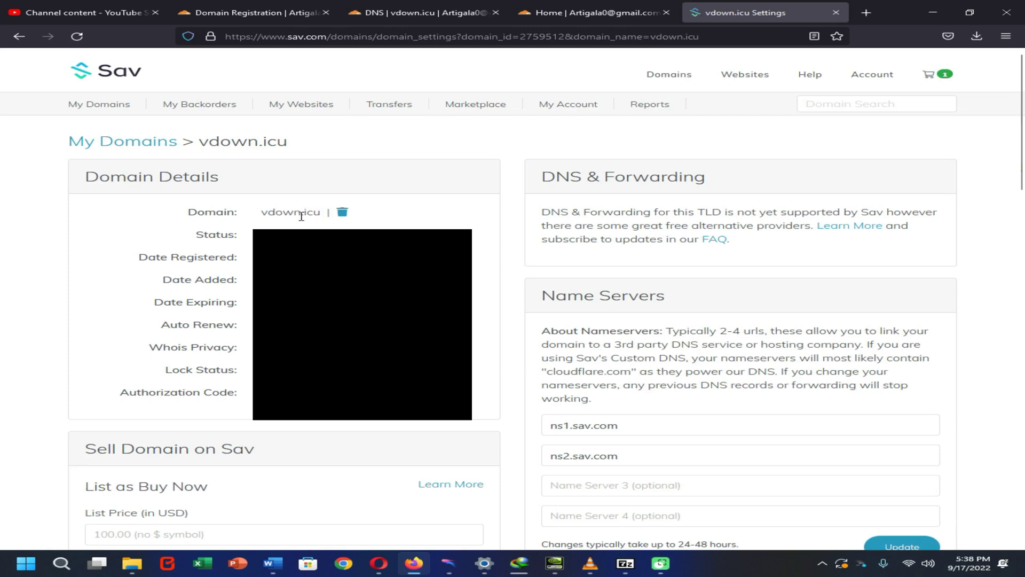
{"action": "key", "text": "alt+Tab"}
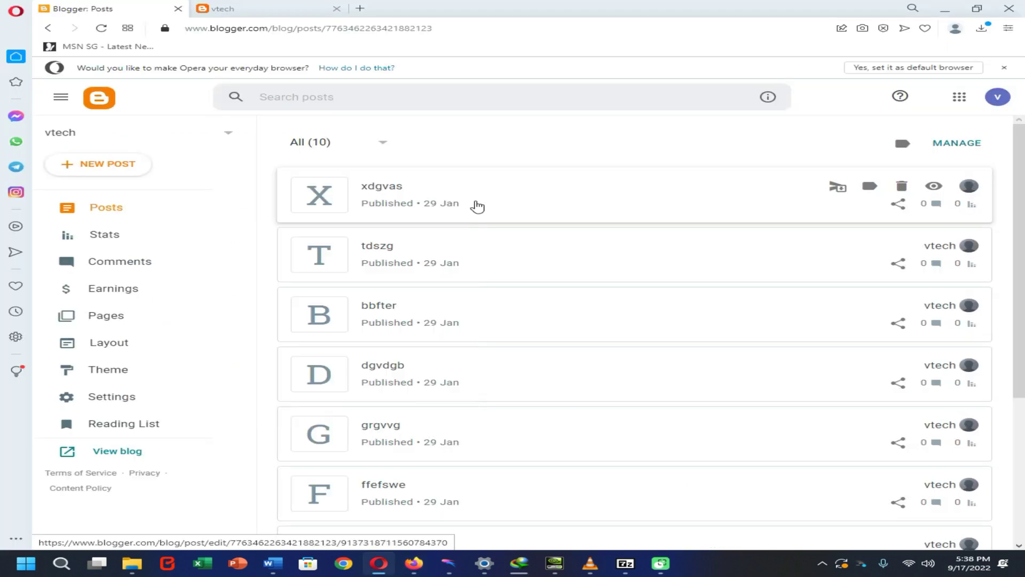
{"action": "left_click", "coordinate": [138, 396]}
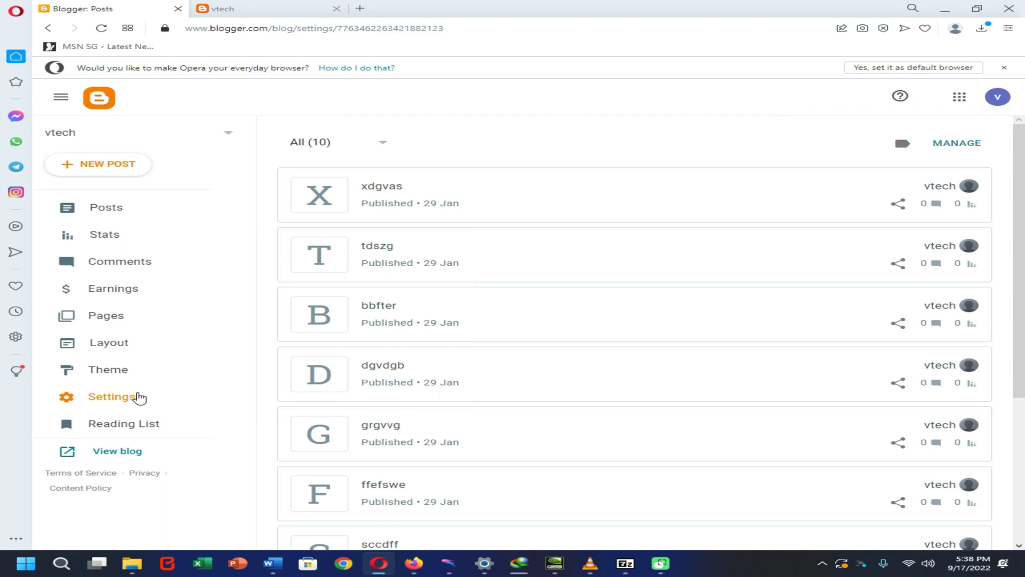
{"action": "scroll", "coordinate": [427, 388], "scroll_direction": "down", "scroll_amount": 10}
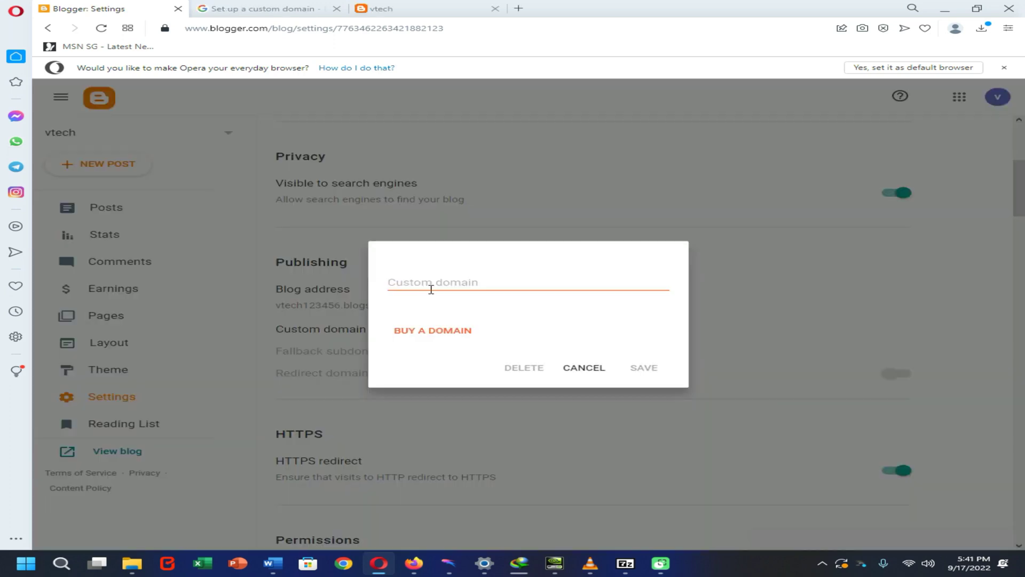
{"action": "left_click", "coordinate": [431, 288]}
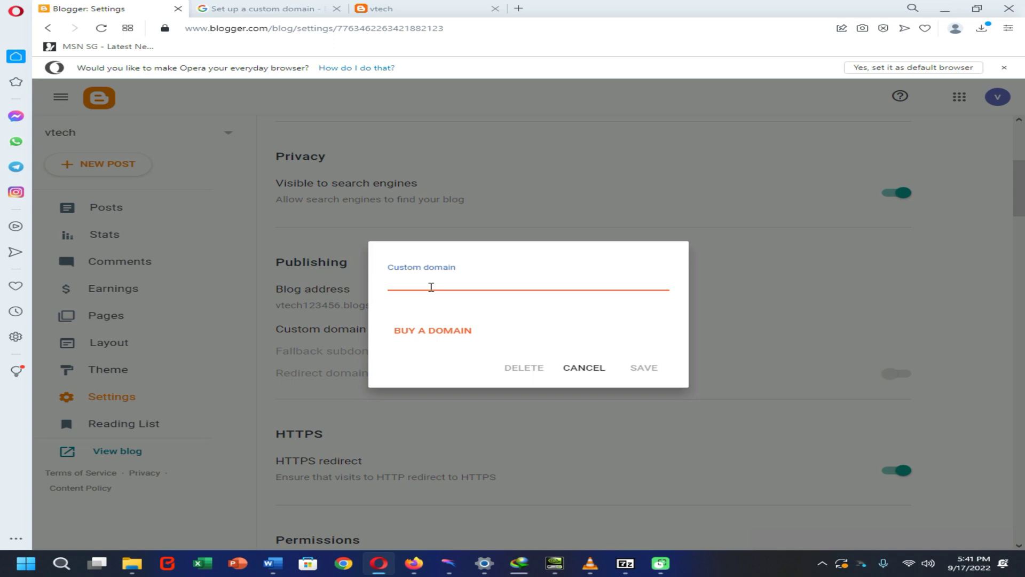
{"action": "type", "text": "www."}
{"action": "type", "text": "vdown.icu"}
{"action": "left_click", "coordinate": [643, 371]}
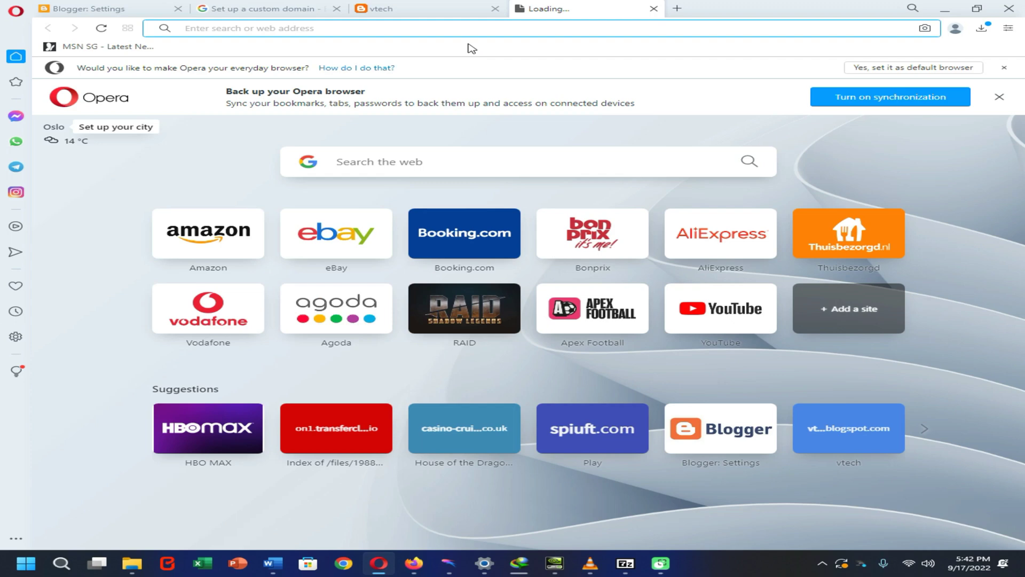
Step: Search for Cloudflare and go to its sign-up page
{"action": "left_click", "coordinate": [394, 28]}
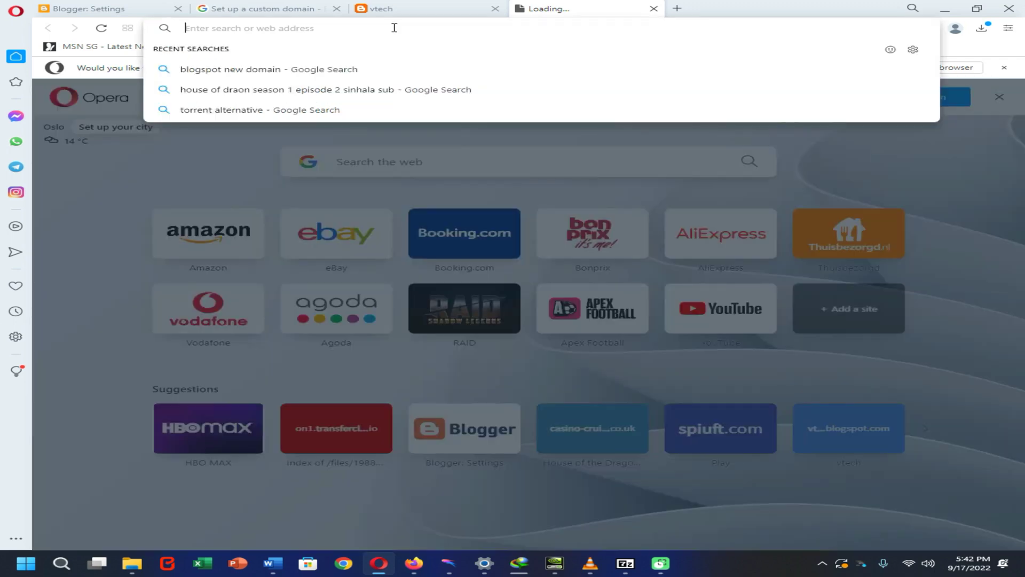
{"action": "type", "text": "clo"}
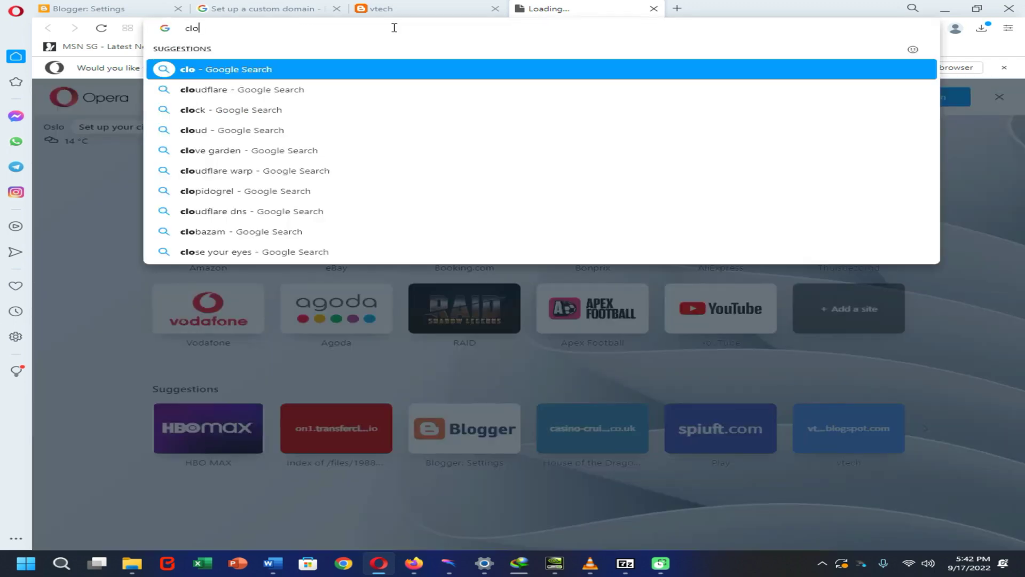
{"action": "type", "text": "udflare"}
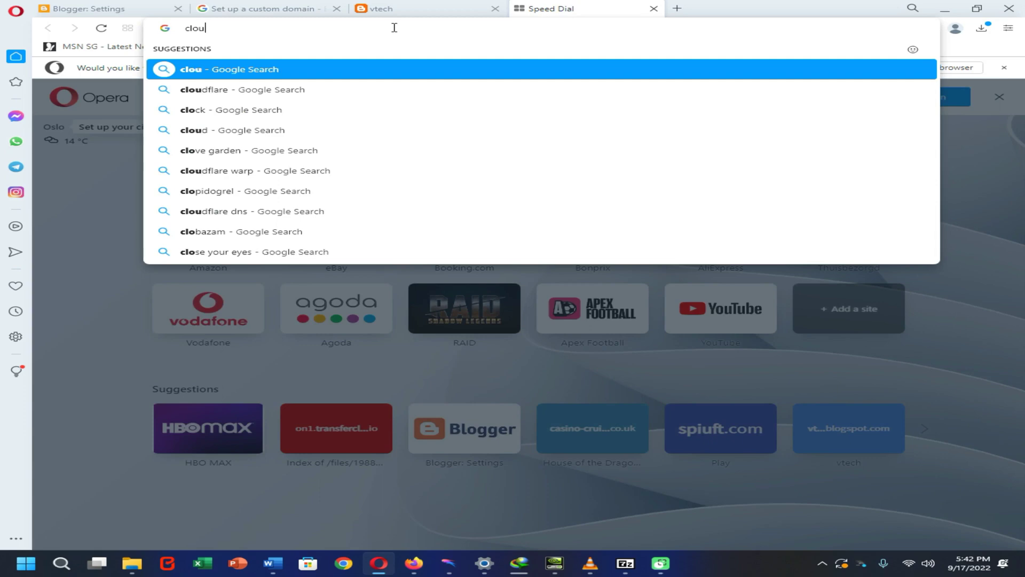
{"action": "key", "text": "Return"}
{"action": "left_click", "coordinate": [297, 243]}
{"action": "left_click", "coordinate": [807, 118]}
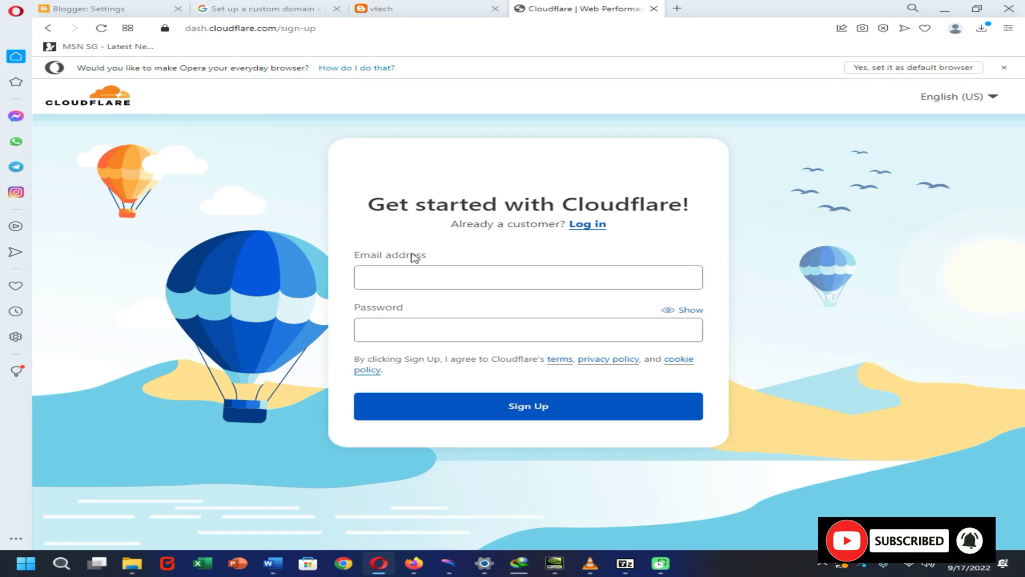
Step: Replace the sign-up form's password with the account password and submit the form
{"action": "key", "text": "ctrl+t"}
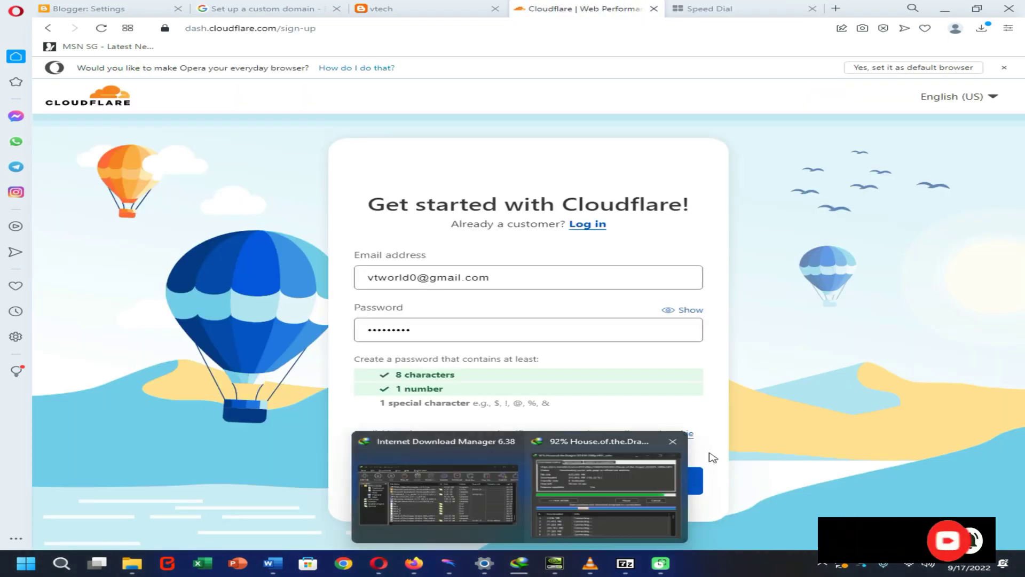
{"action": "left_click", "coordinate": [406, 330]}
{"action": "left_click_drag", "start_coordinate": [406, 330], "coordinate": [263, 341]}
{"action": "left_click", "coordinate": [526, 481]}
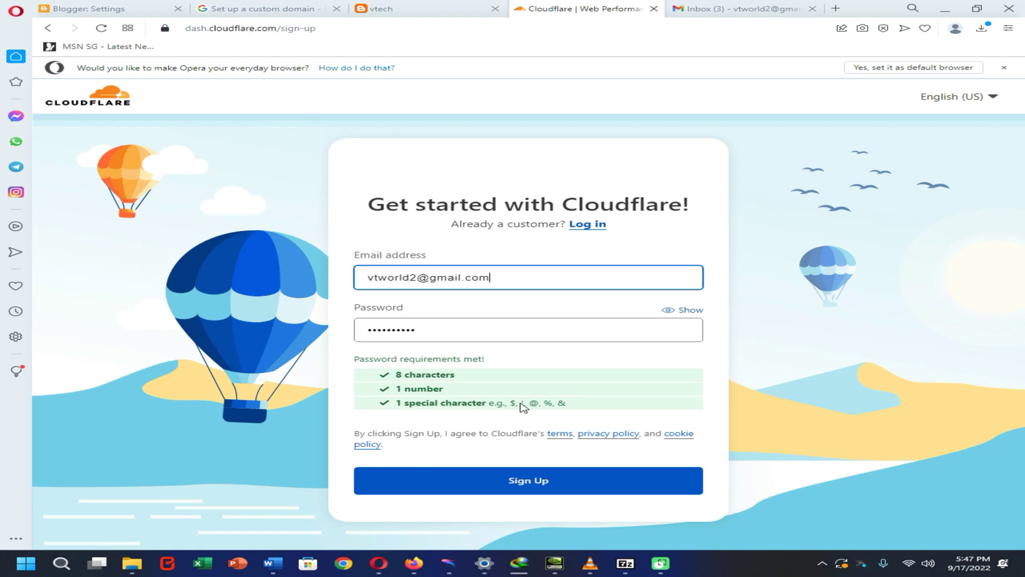
{"action": "left_click", "coordinate": [543, 480]}
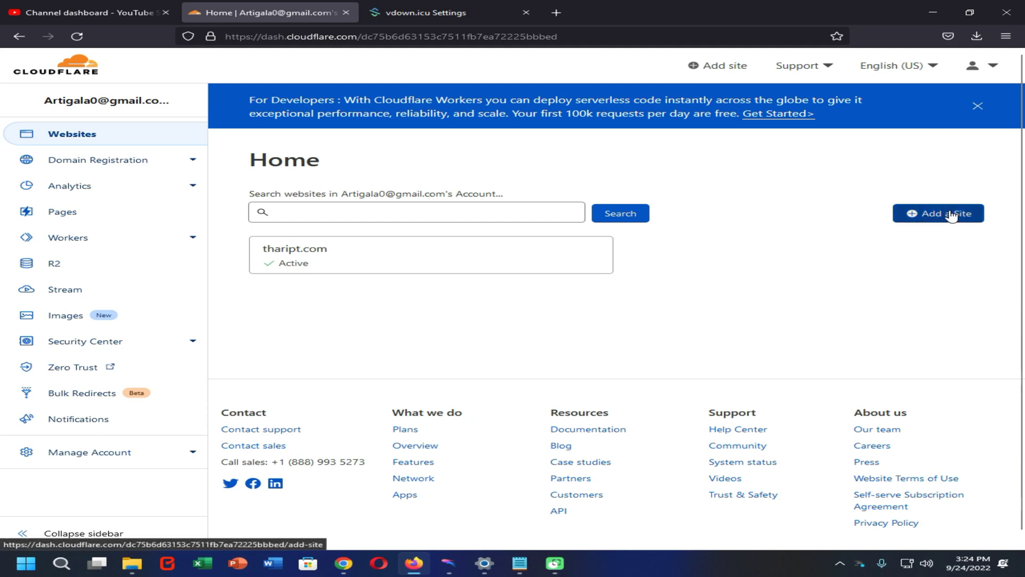
Step: Add vdown.icu as a new Cloudflare site through Add a Site
{"action": "left_click", "coordinate": [929, 223]}
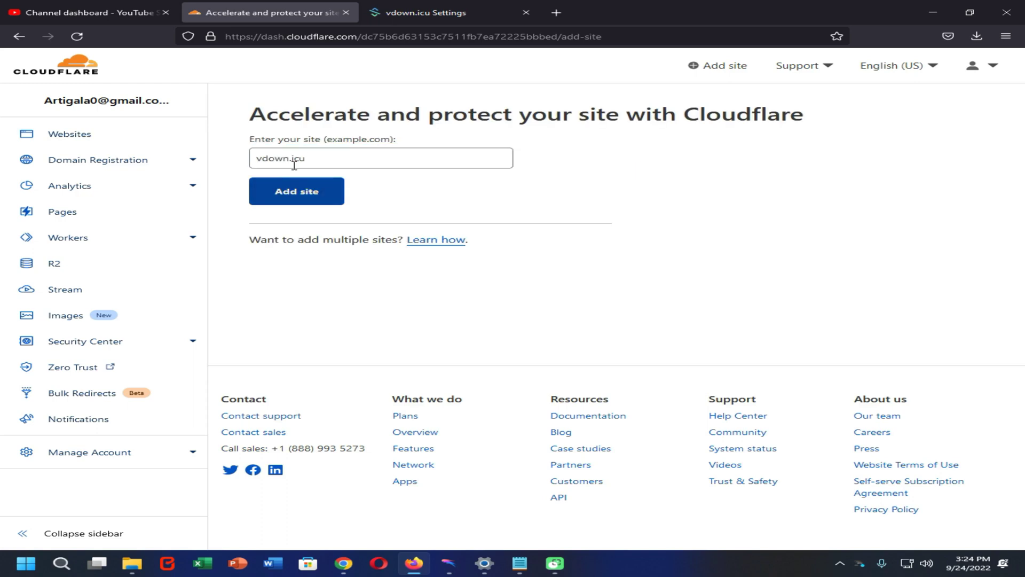
{"action": "left_click", "coordinate": [320, 158]}
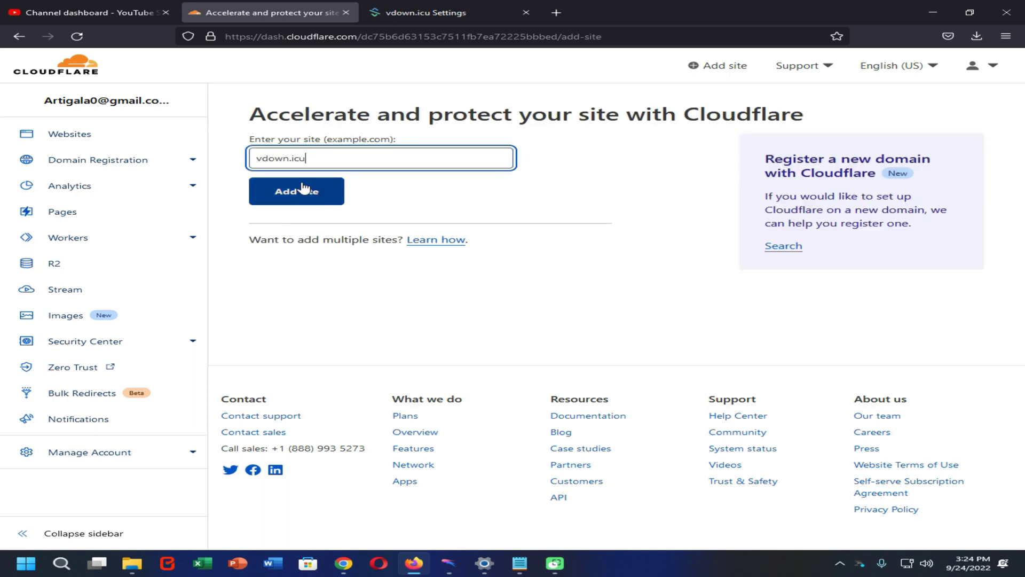
{"action": "left_click", "coordinate": [314, 200]}
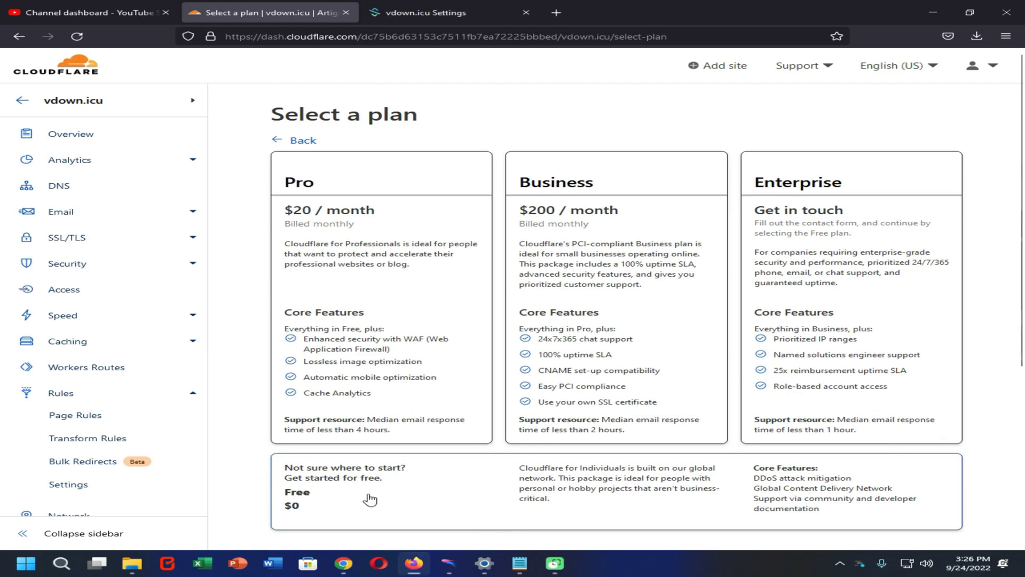
Step: Delete the scanned www CNAME record and continue, confirming records will be added later
{"action": "scroll", "coordinate": [326, 510], "scroll_direction": "down", "scroll_amount": 4}
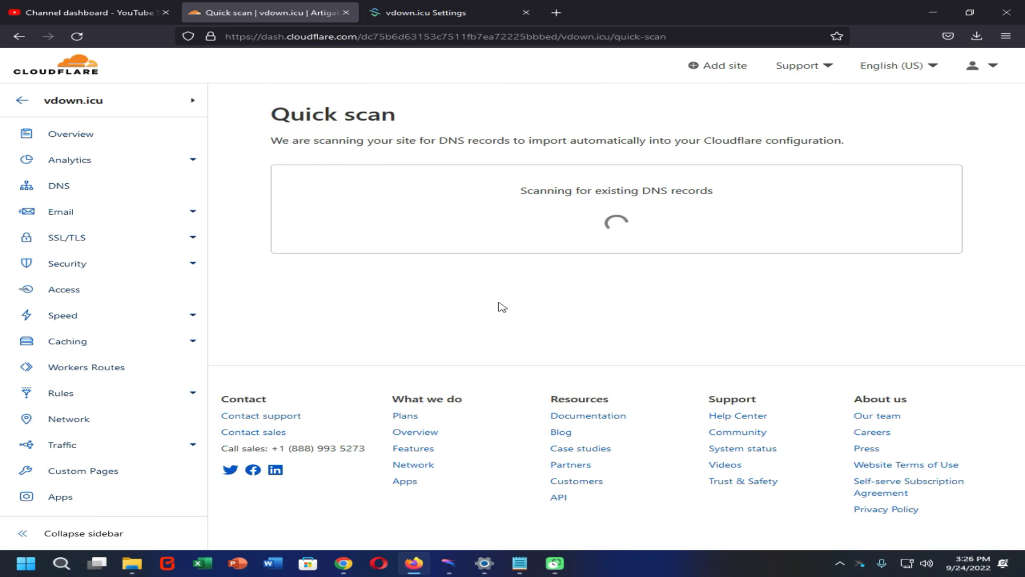
{"action": "scroll", "coordinate": [853, 357], "scroll_direction": "down", "scroll_amount": 3}
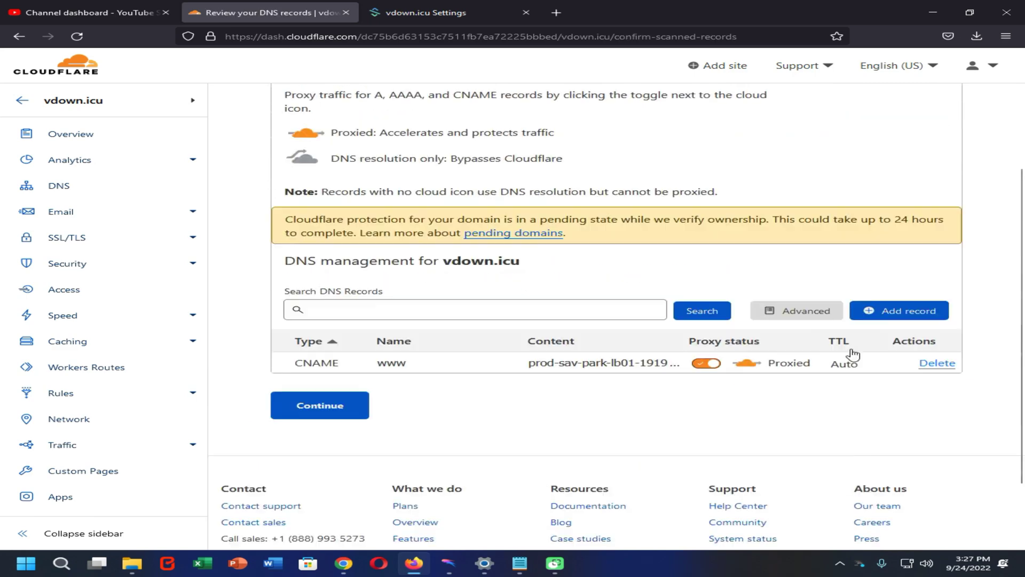
{"action": "left_click", "coordinate": [934, 365]}
{"action": "left_click", "coordinate": [802, 366]}
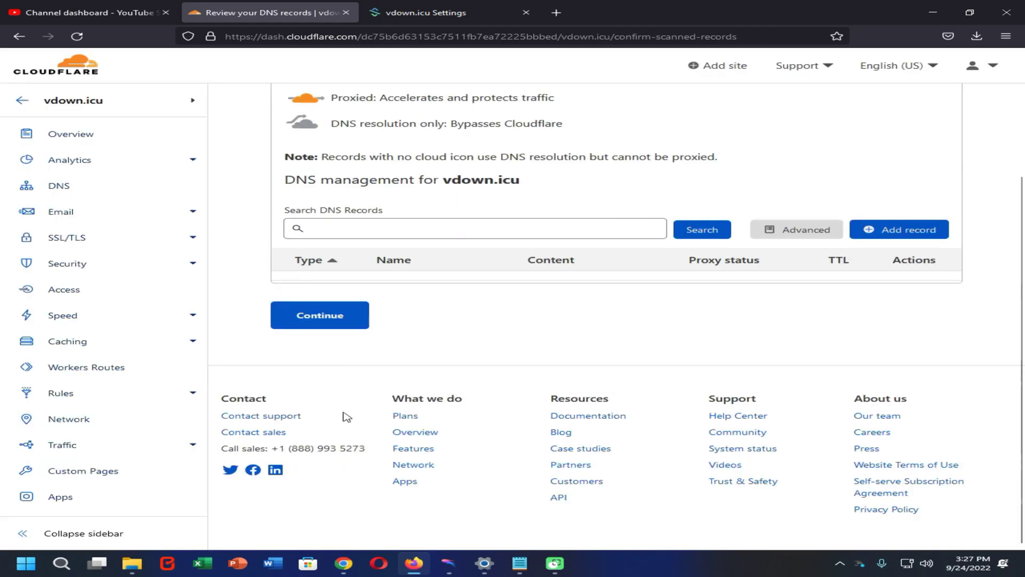
{"action": "left_click", "coordinate": [348, 327]}
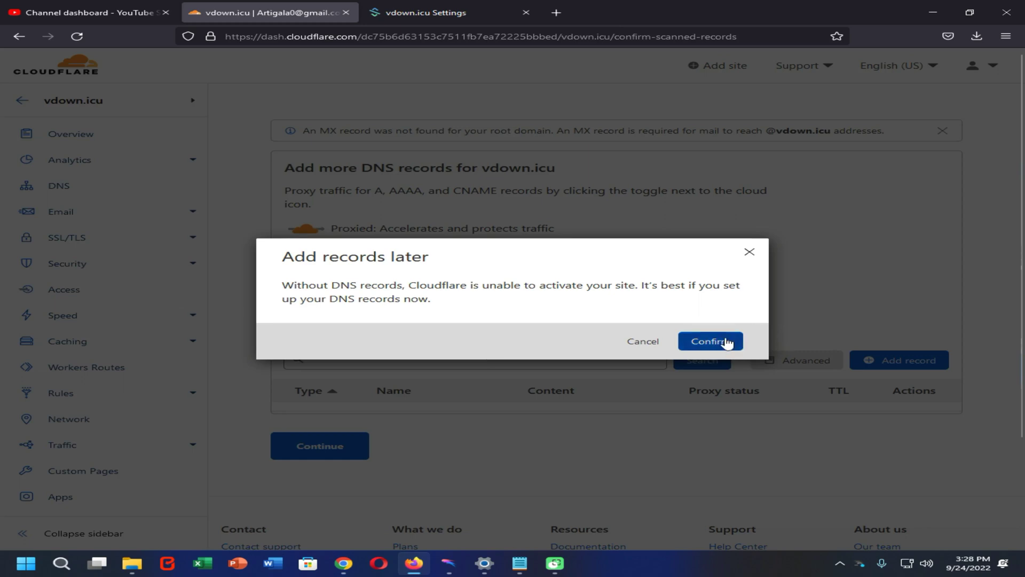
{"action": "left_click", "coordinate": [722, 342]}
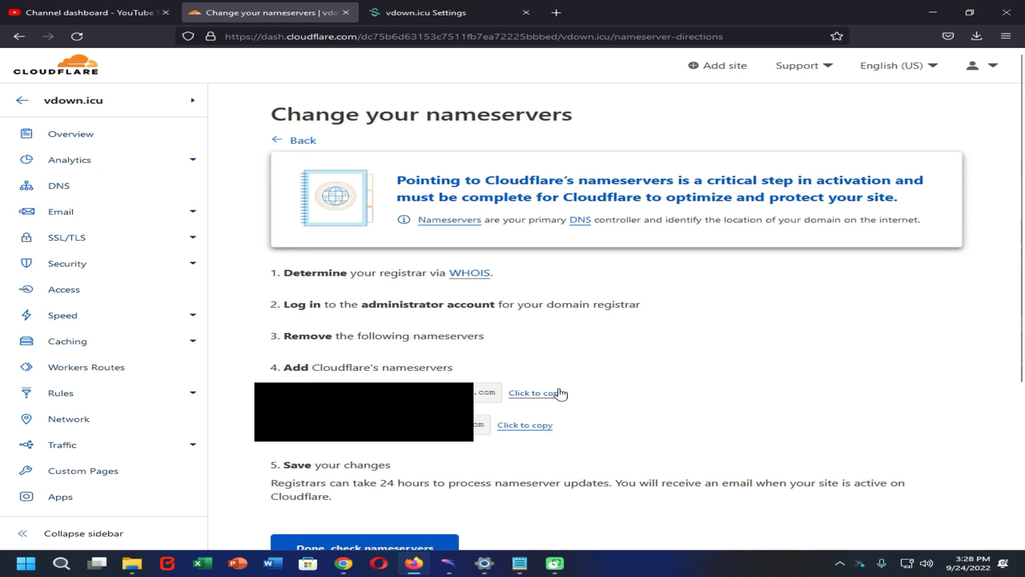
Step: Replace Sav's first nameserver ns1.sav.com with the first Cloudflare nameserver
{"action": "left_click", "coordinate": [543, 396]}
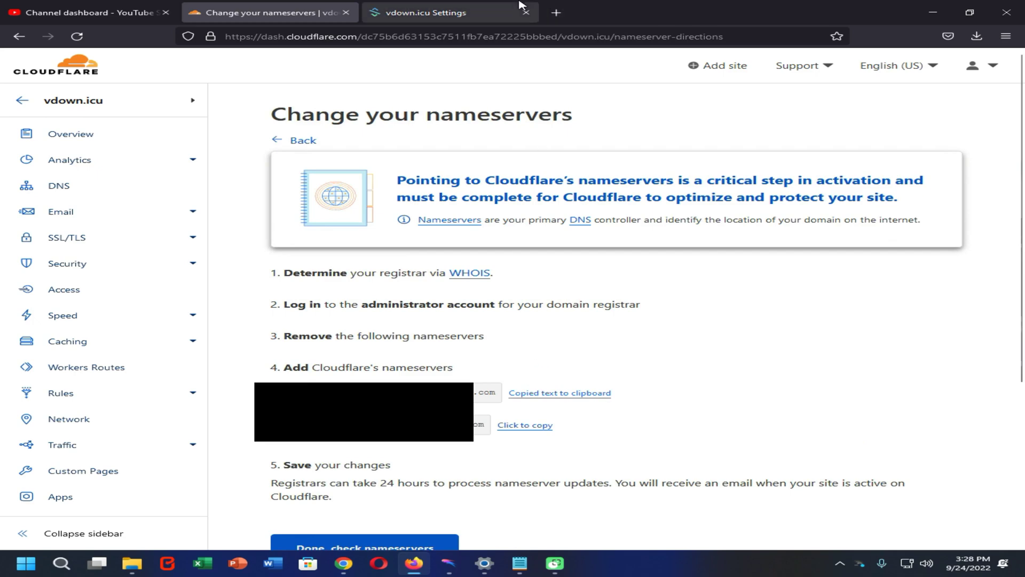
{"action": "left_click", "coordinate": [432, 15]}
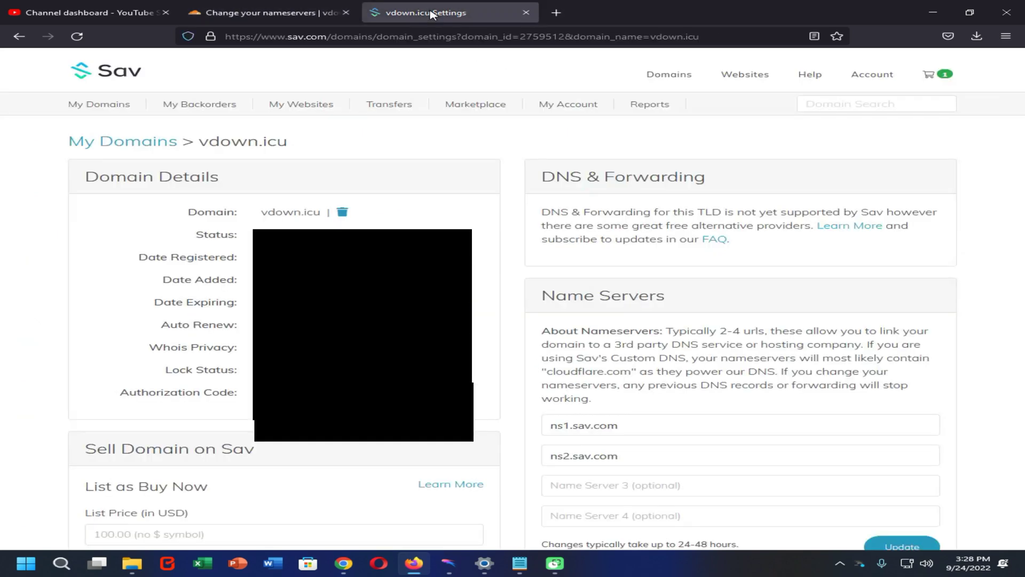
{"action": "left_click", "coordinate": [641, 425]}
{"action": "left_click_drag", "start_coordinate": [641, 426], "coordinate": [507, 420]}
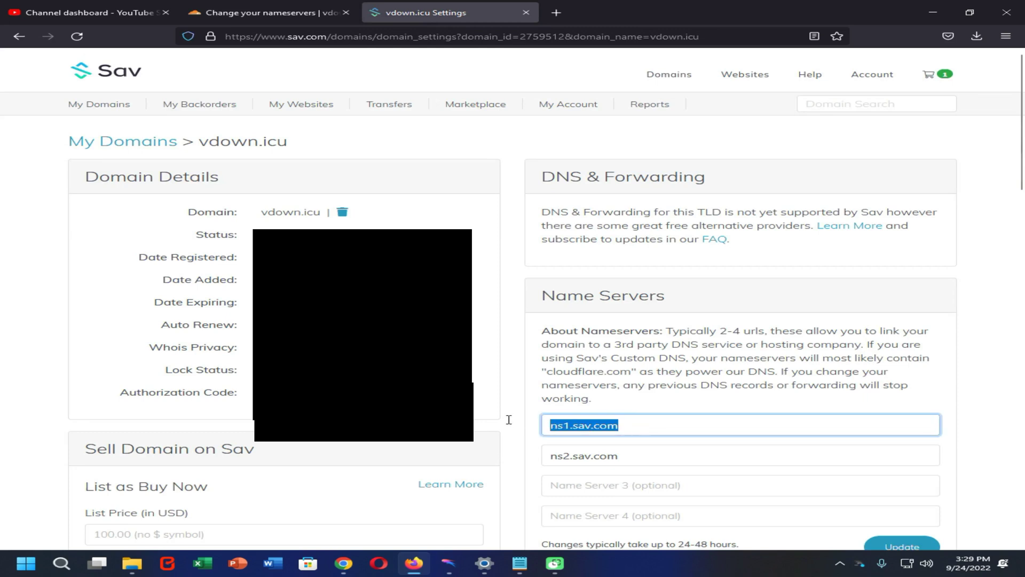
{"action": "right_click", "coordinate": [599, 431]}
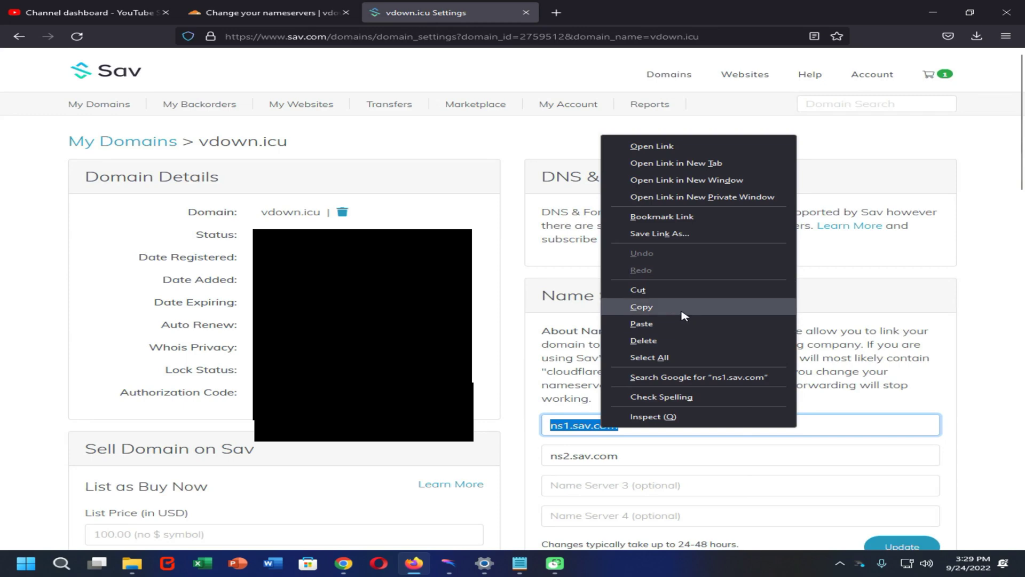
{"action": "left_click", "coordinate": [657, 325]}
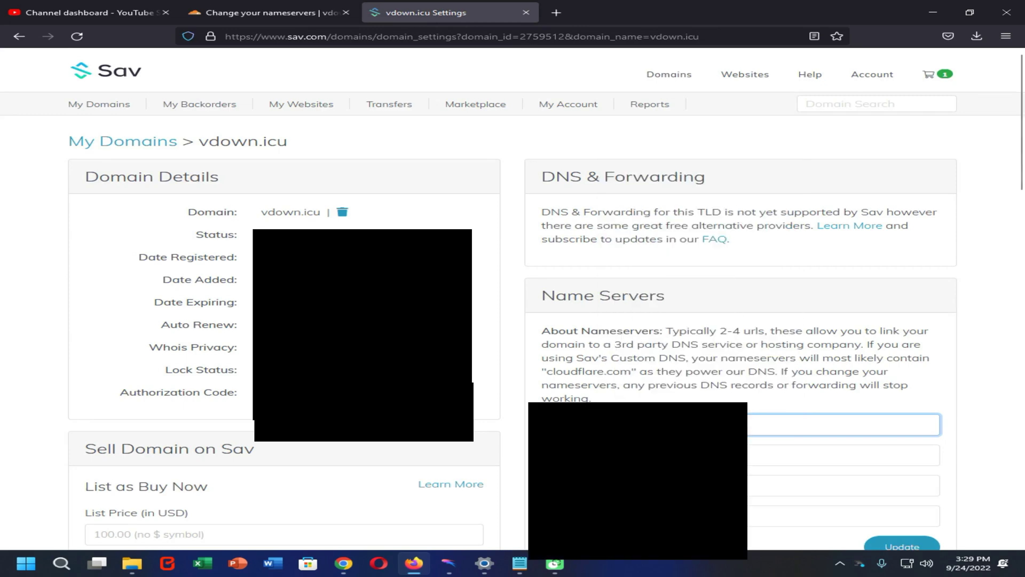
Step: Paste the second Cloudflare nameserver into Sav and save the nameserver change
{"action": "left_click", "coordinate": [267, 12]}
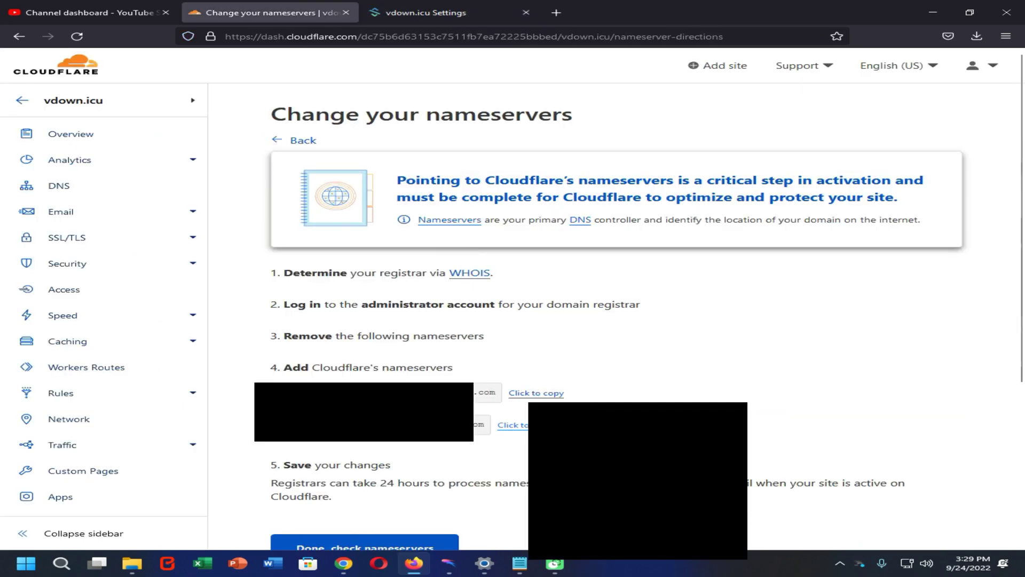
{"action": "left_click", "coordinate": [522, 425]}
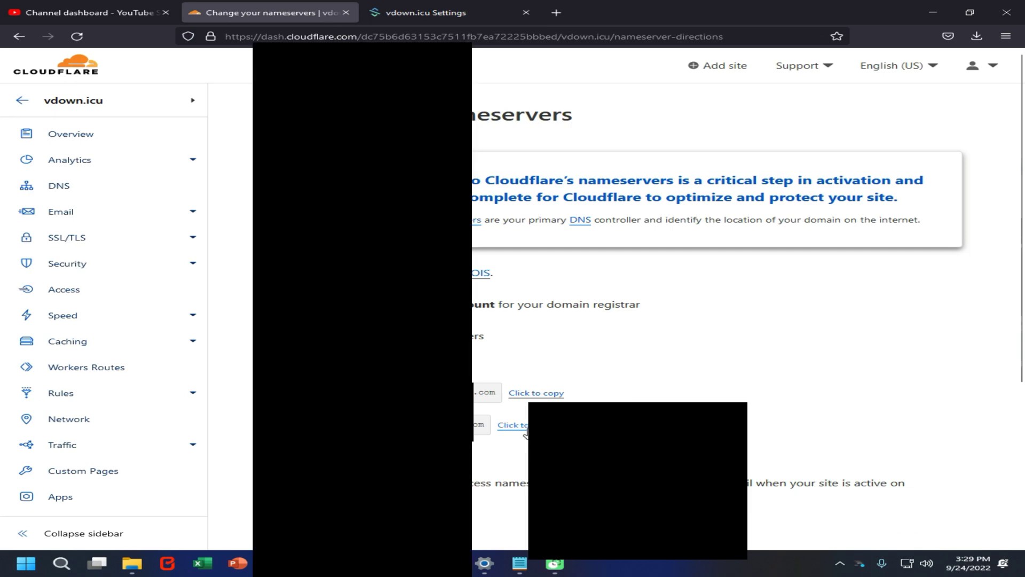
{"action": "left_click", "coordinate": [476, 8]}
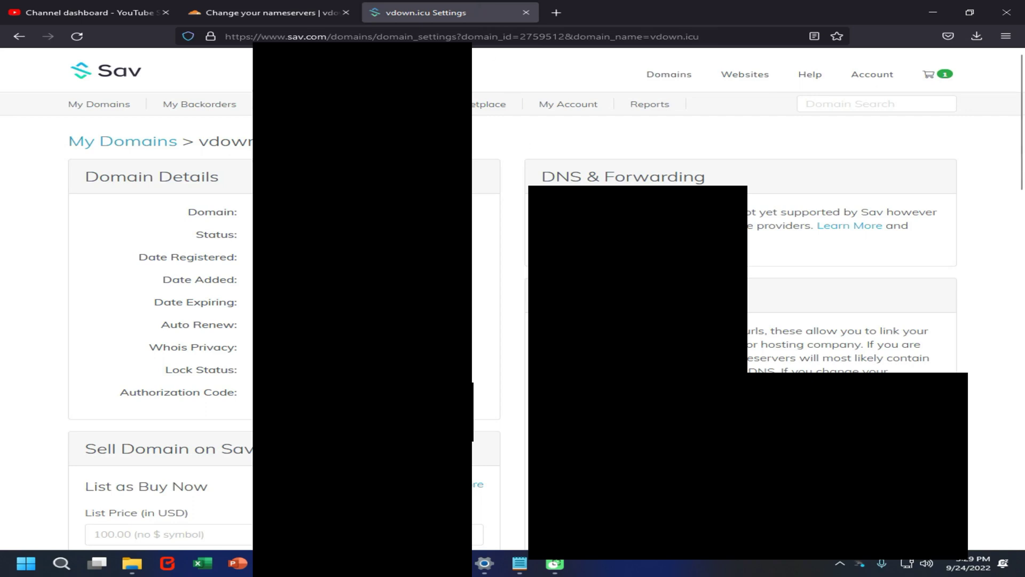
{"action": "right_click", "coordinate": [598, 162]}
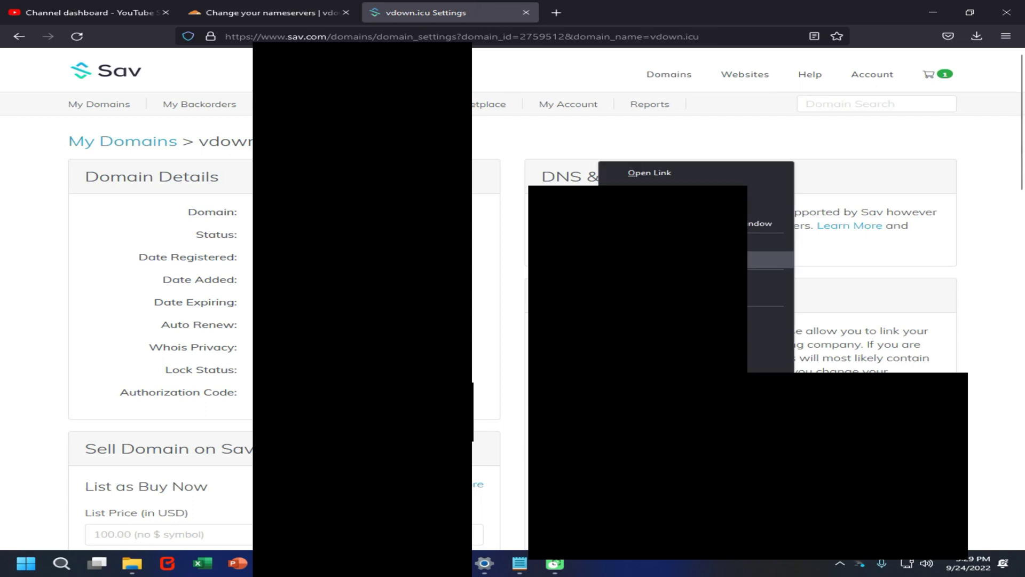
{"action": "left_click", "coordinate": [858, 296]}
{"action": "scroll", "coordinate": [798, 290], "scroll_direction": "down", "scroll_amount": 4}
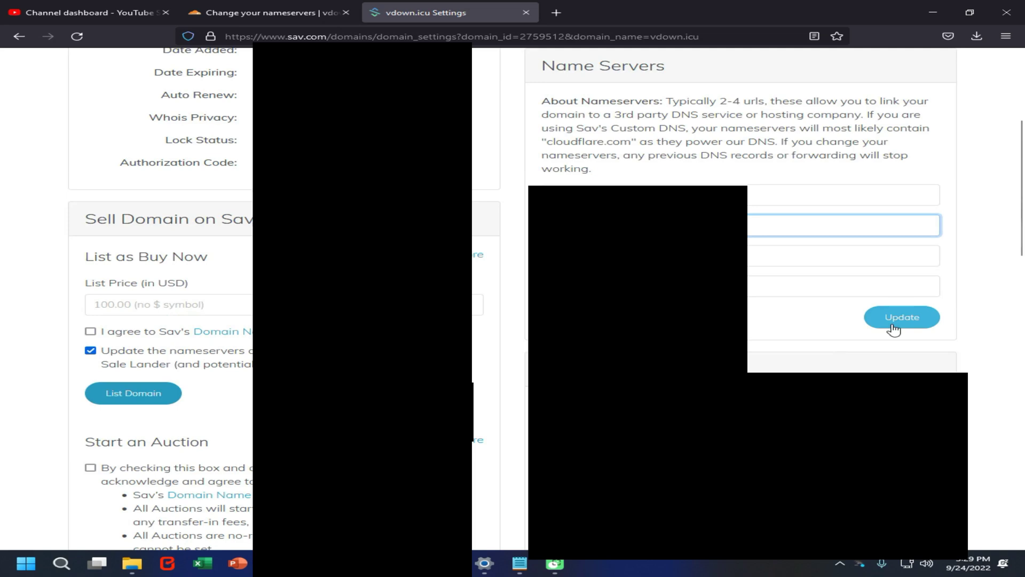
{"action": "left_click", "coordinate": [912, 323]}
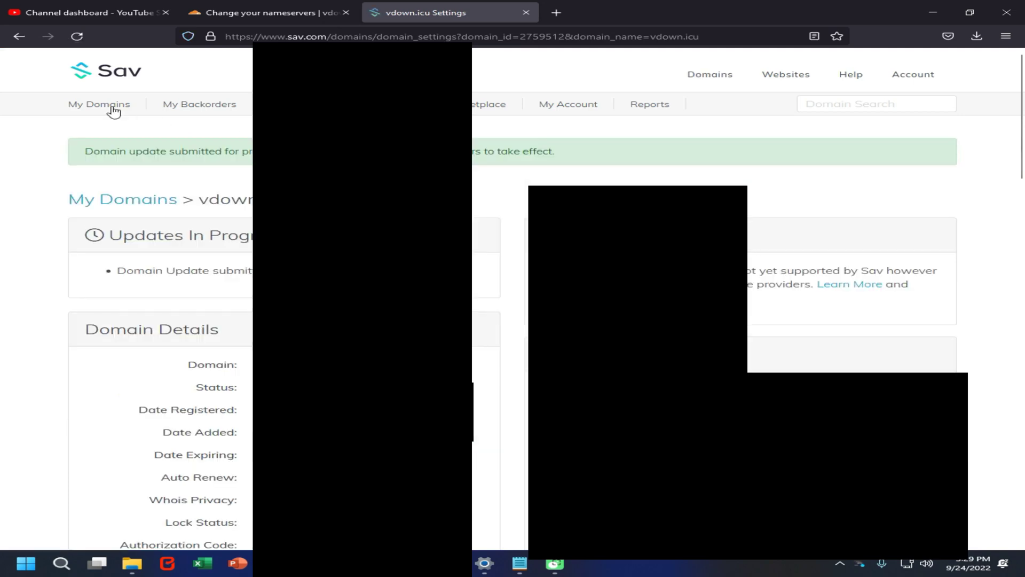
{"action": "left_click", "coordinate": [79, 37]}
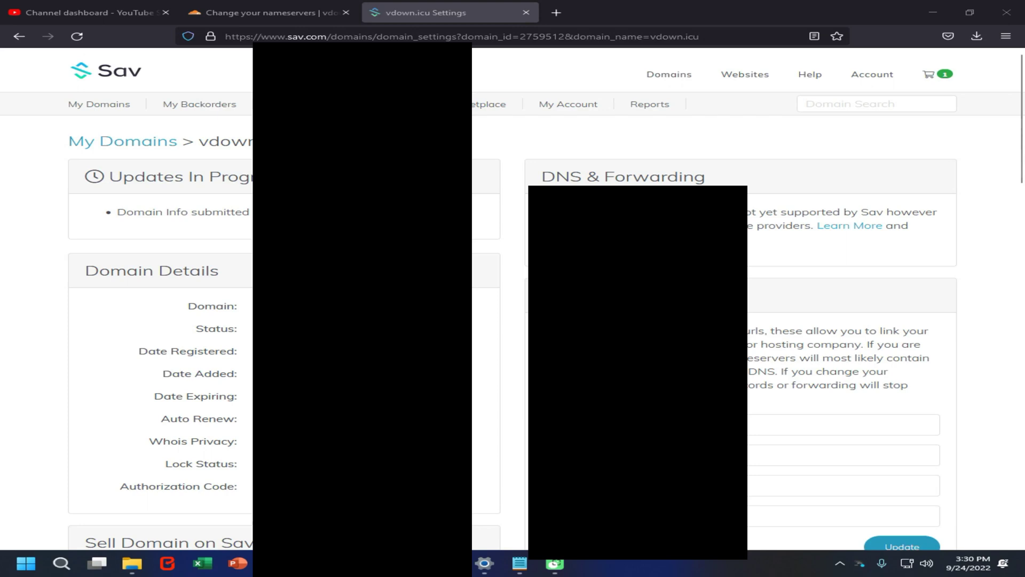
{"action": "left_click", "coordinate": [315, 5]}
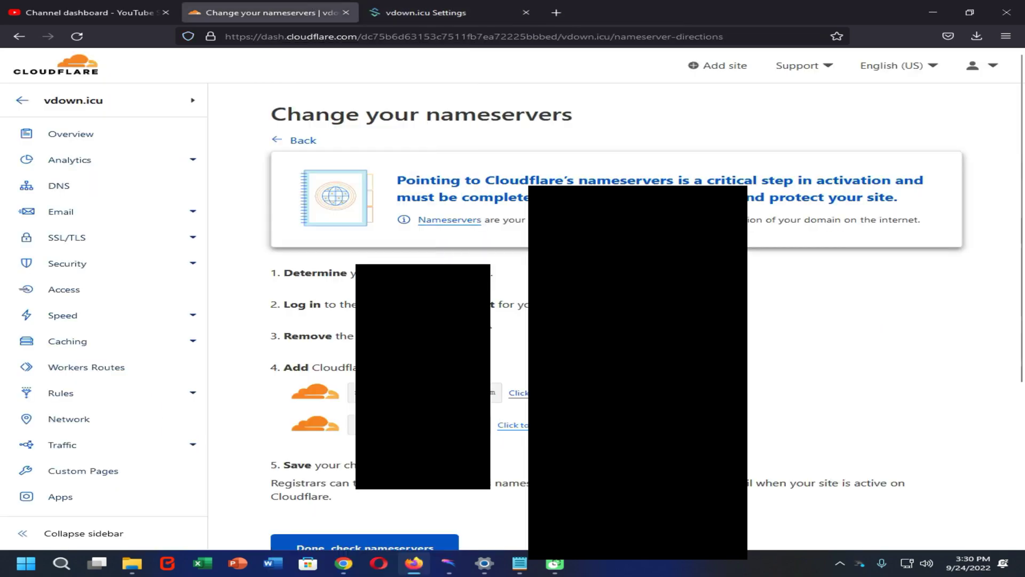
Step: Confirm the nameservers are changed and start the Quick Start Guide
{"action": "scroll", "coordinate": [411, 486], "scroll_direction": "down", "scroll_amount": 3}
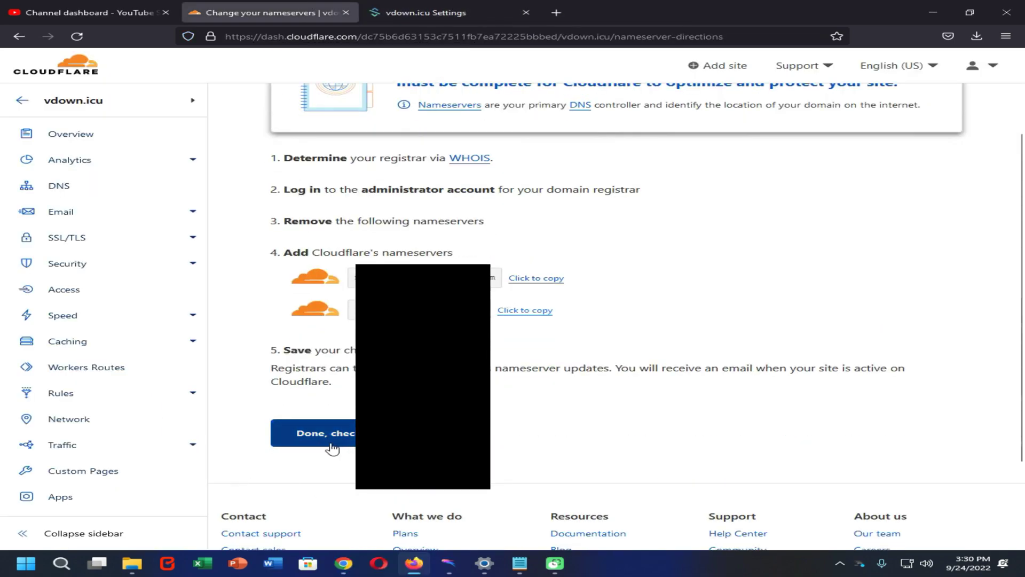
{"action": "left_click", "coordinate": [320, 433]}
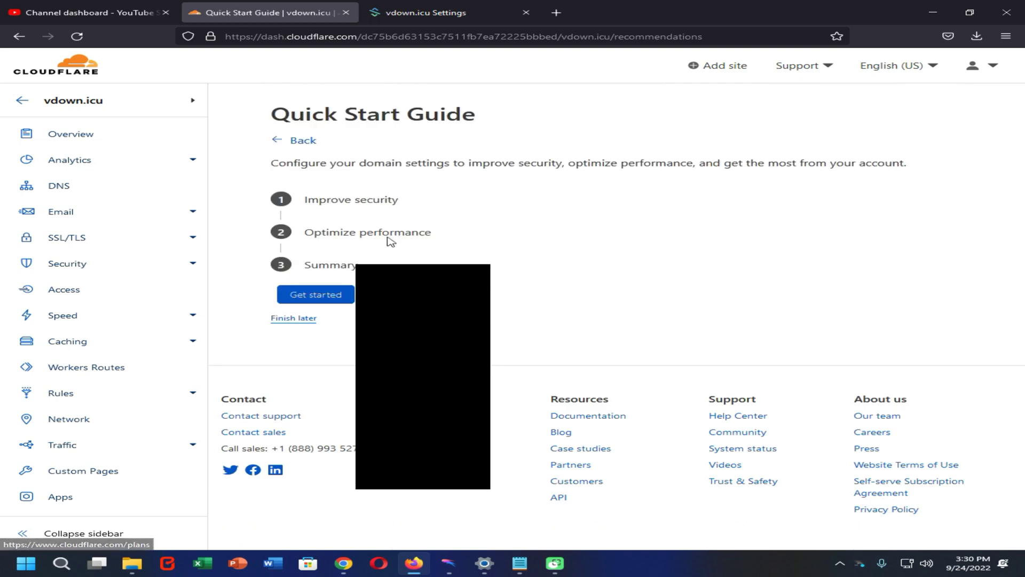
{"action": "left_click", "coordinate": [347, 300]}
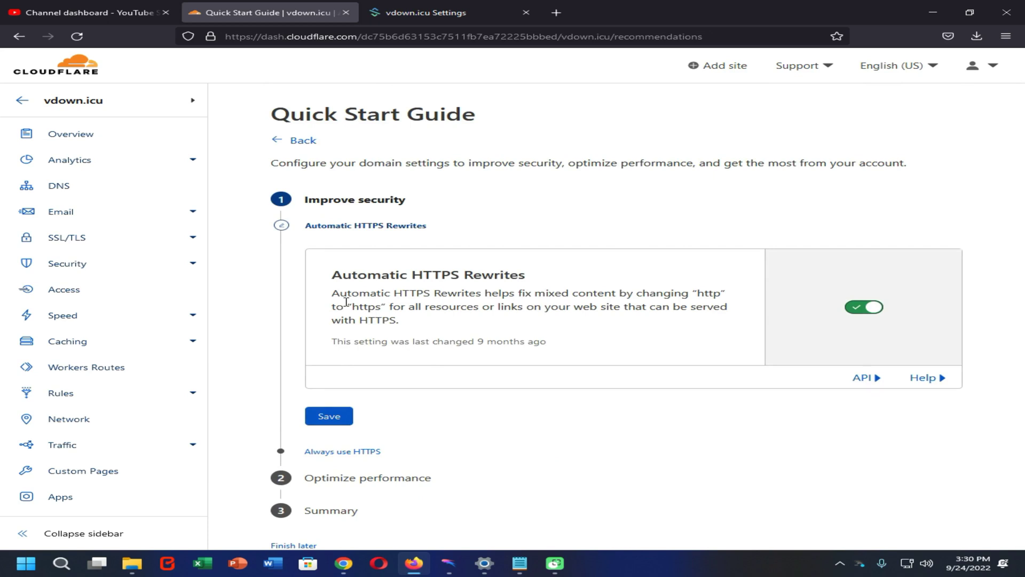
Step: Keep Automatic HTTPS Rewrites, Always Use HTTPS, Auto Minify and Brotli on, then finish
{"action": "left_click", "coordinate": [338, 419]}
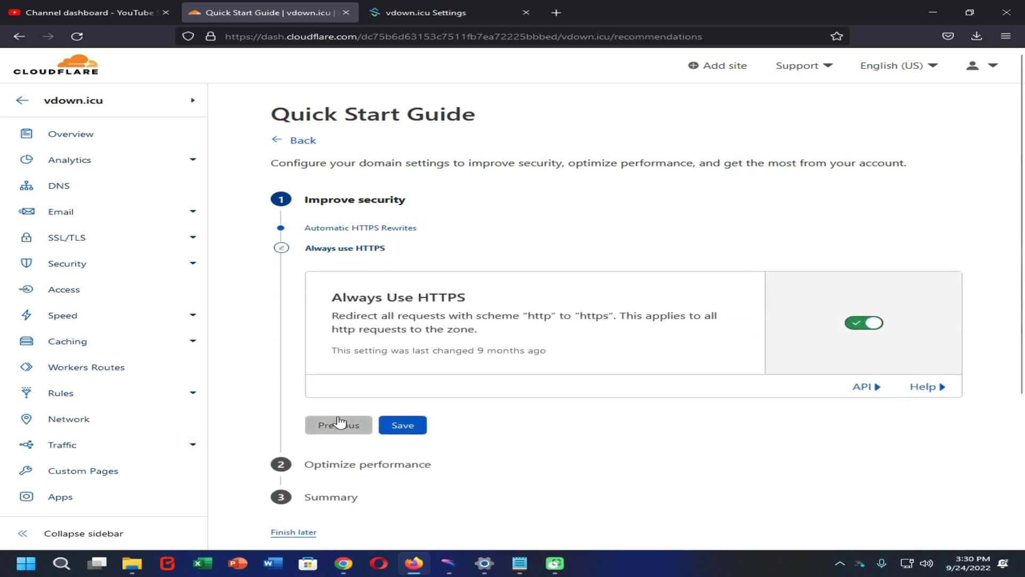
{"action": "left_click", "coordinate": [414, 424]}
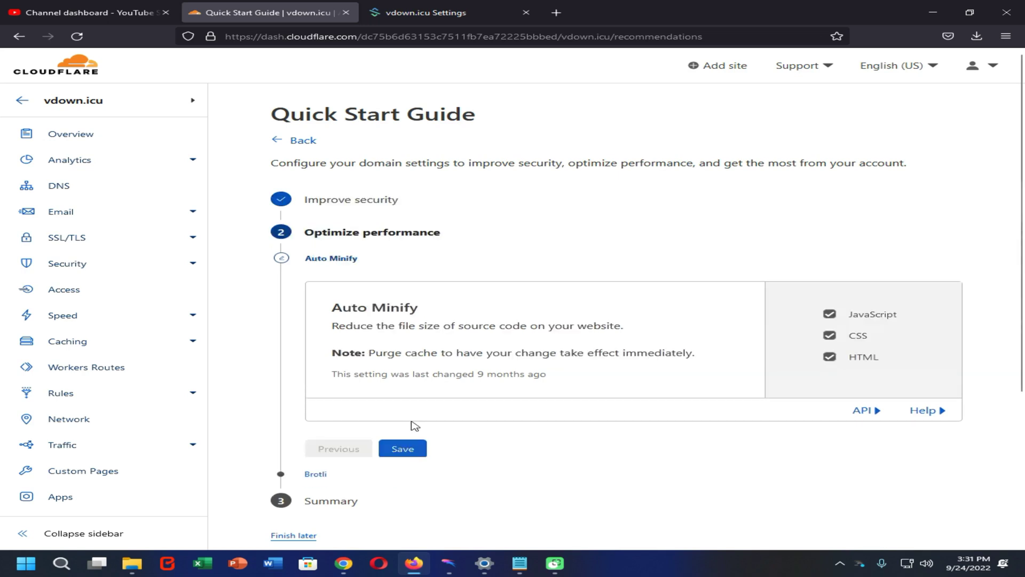
{"action": "left_click", "coordinate": [406, 446]}
{"action": "left_click", "coordinate": [405, 435]}
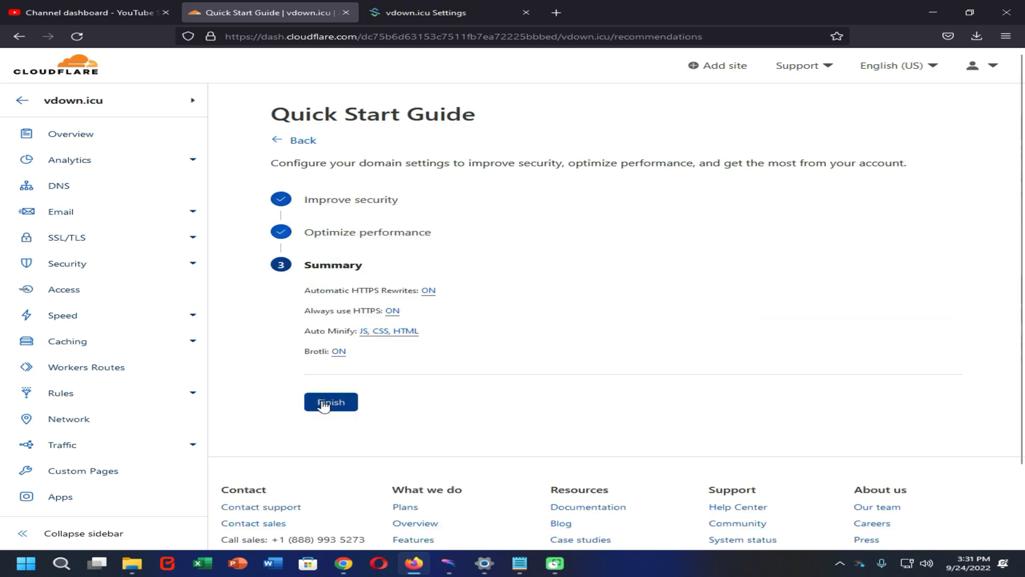
{"action": "left_click", "coordinate": [325, 403]}
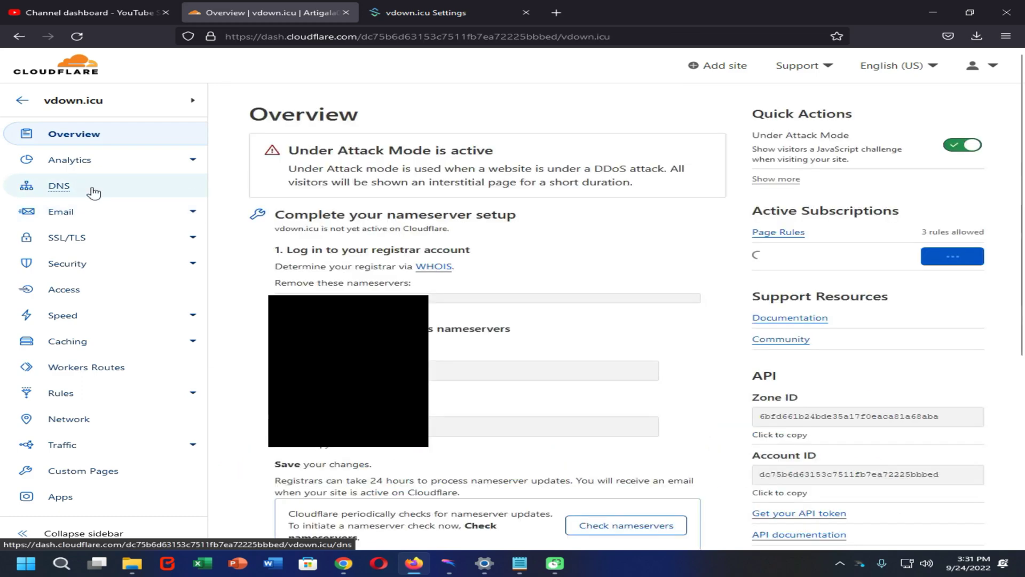
Step: Open vdown.icu's DNS page and start a new A record, proxied with Auto TTL
{"action": "left_click", "coordinate": [121, 195]}
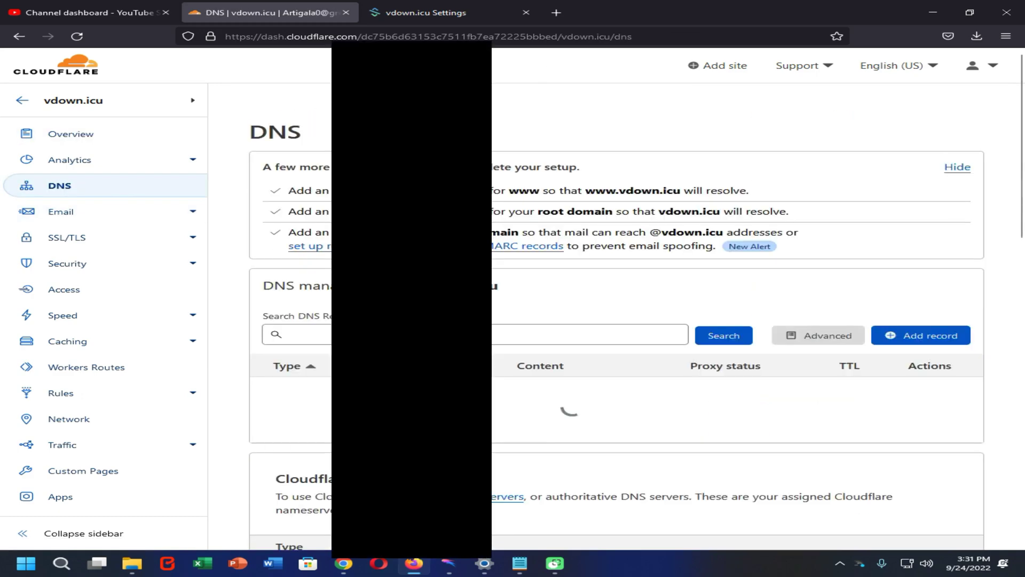
{"action": "scroll", "coordinate": [614, 438], "scroll_direction": "down", "scroll_amount": 3}
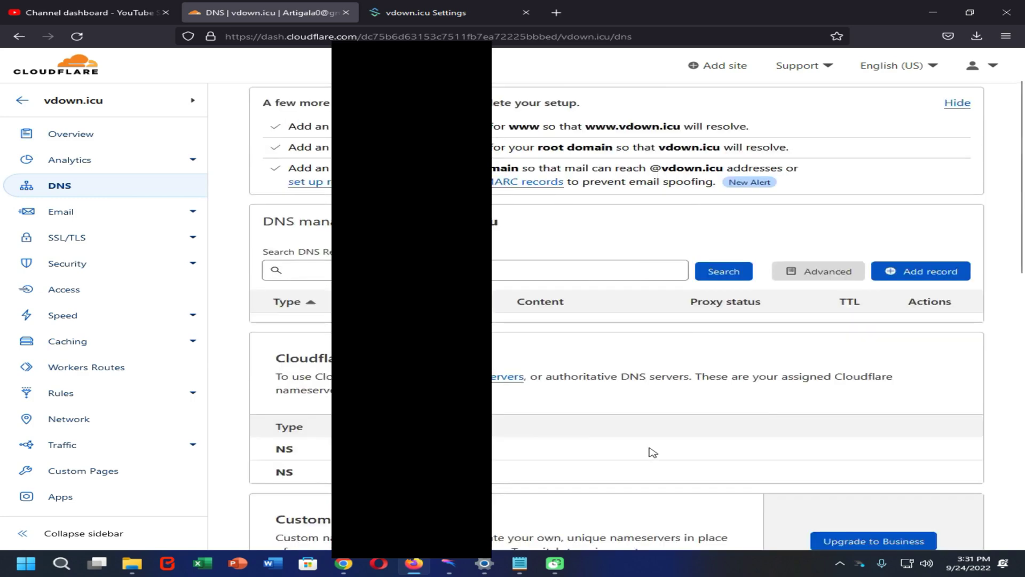
{"action": "scroll", "coordinate": [696, 401], "scroll_direction": "down", "scroll_amount": 5}
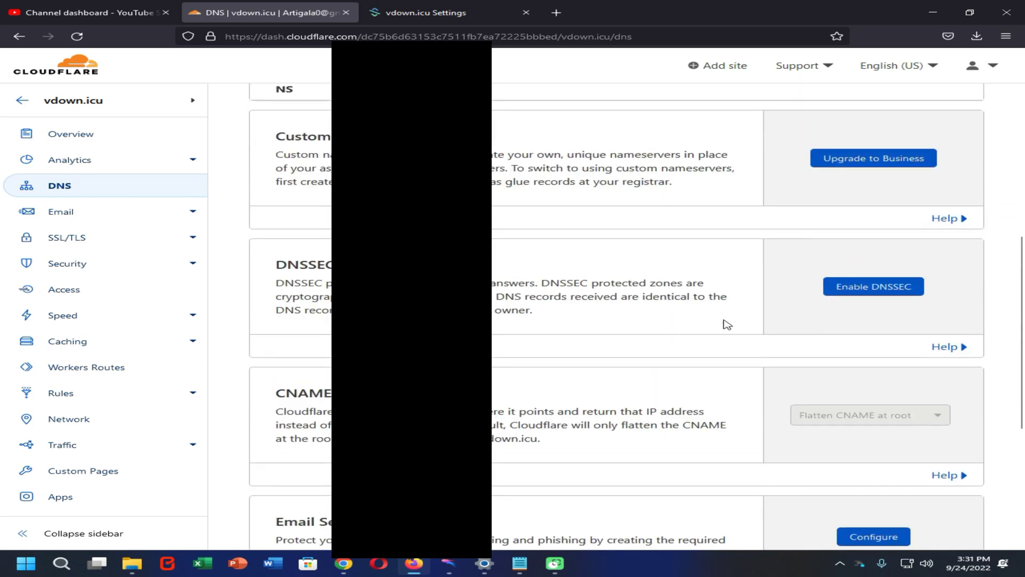
{"action": "scroll", "coordinate": [726, 323], "scroll_direction": "up", "scroll_amount": 5}
{"action": "scroll", "coordinate": [726, 324], "scroll_direction": "up", "scroll_amount": 3}
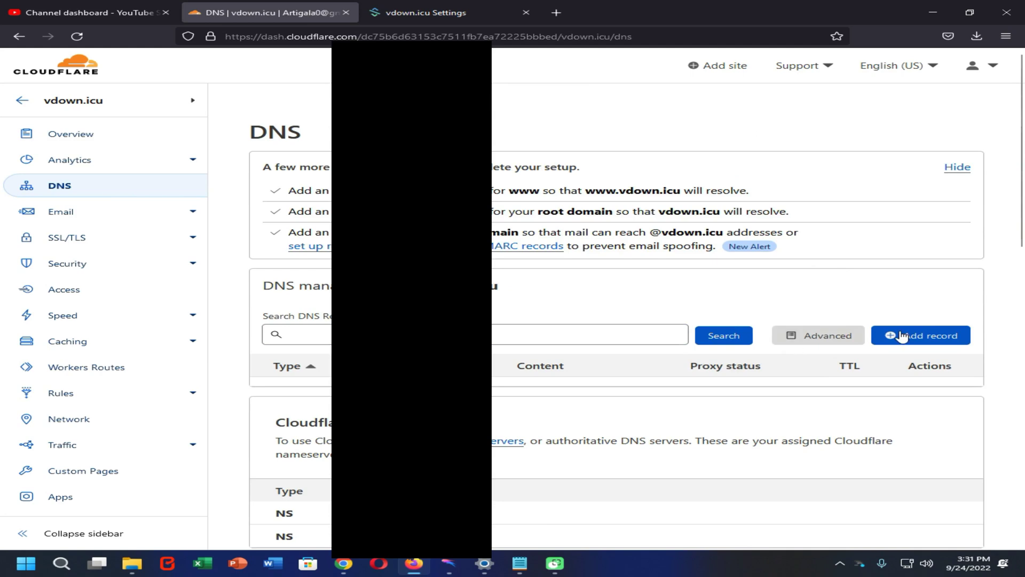
{"action": "left_click", "coordinate": [942, 337]}
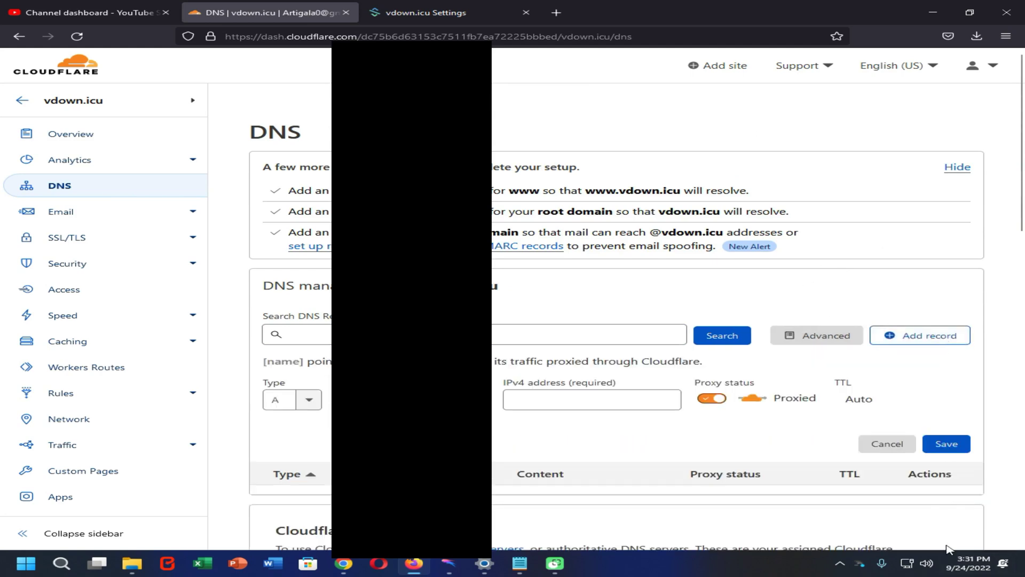
{"action": "key", "text": "alt+Tab"}
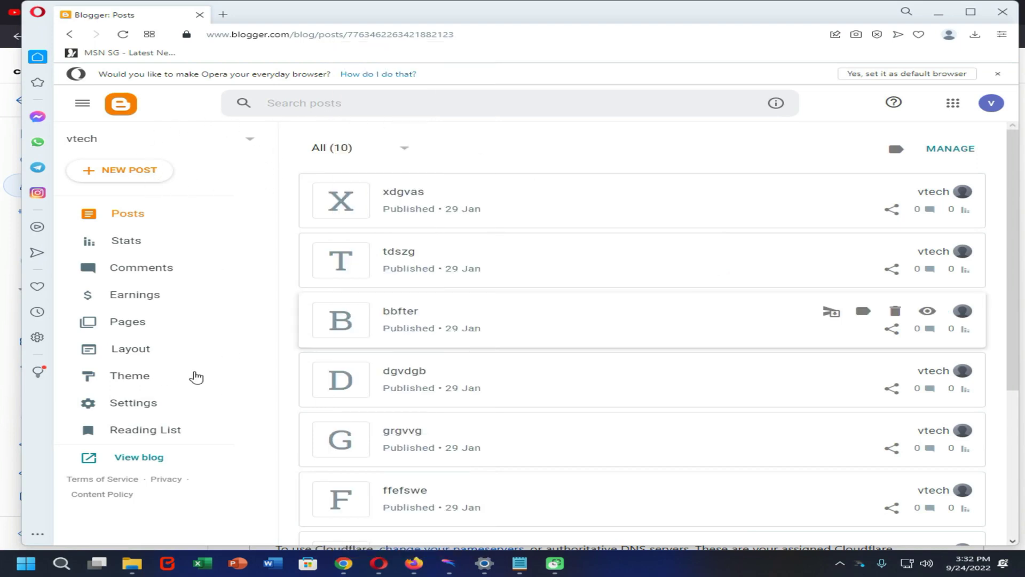
{"action": "left_click", "coordinate": [144, 409]}
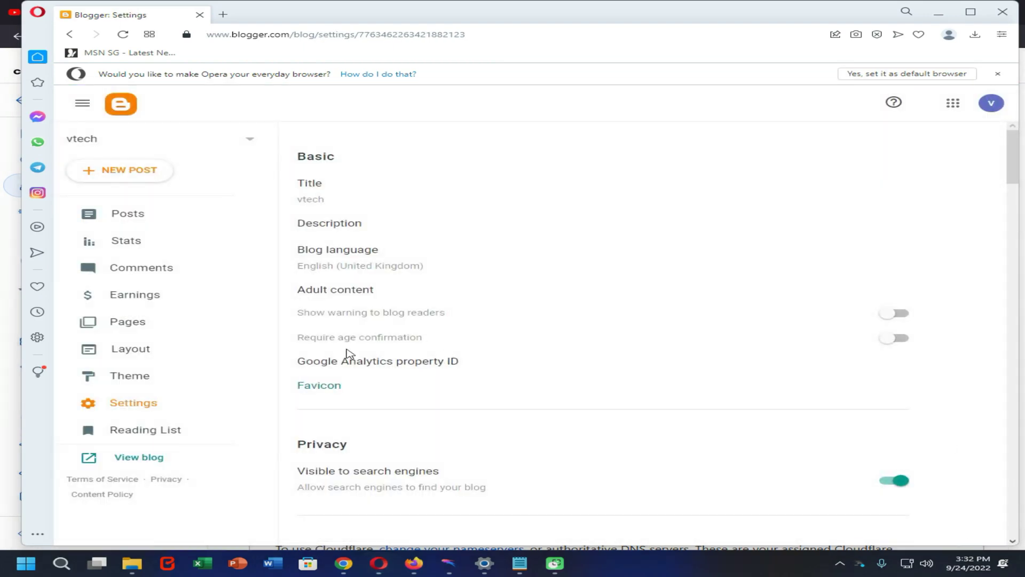
{"action": "scroll", "coordinate": [374, 355], "scroll_direction": "down", "scroll_amount": 5}
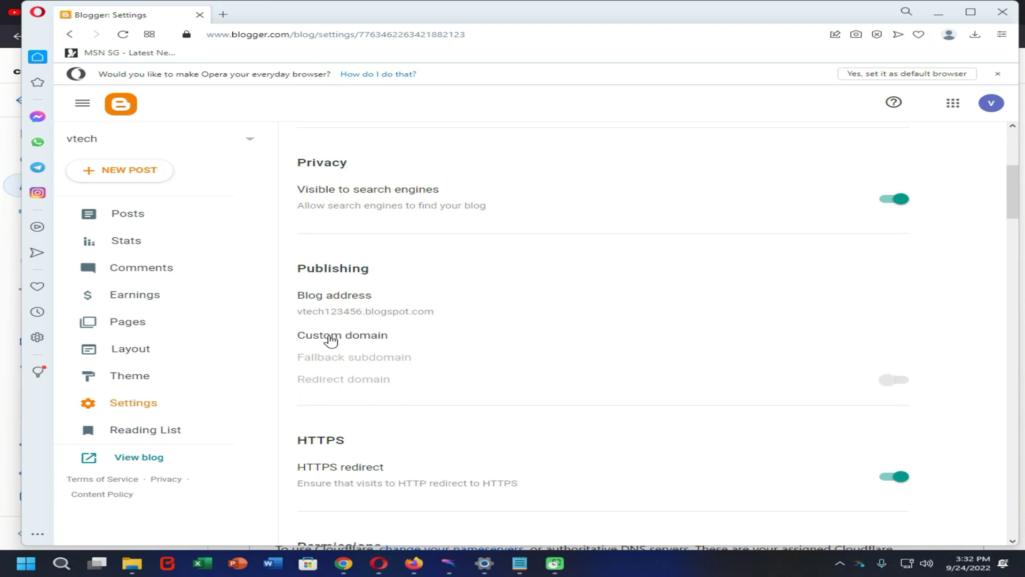
{"action": "left_click", "coordinate": [372, 341]}
{"action": "left_click", "coordinate": [456, 286]}
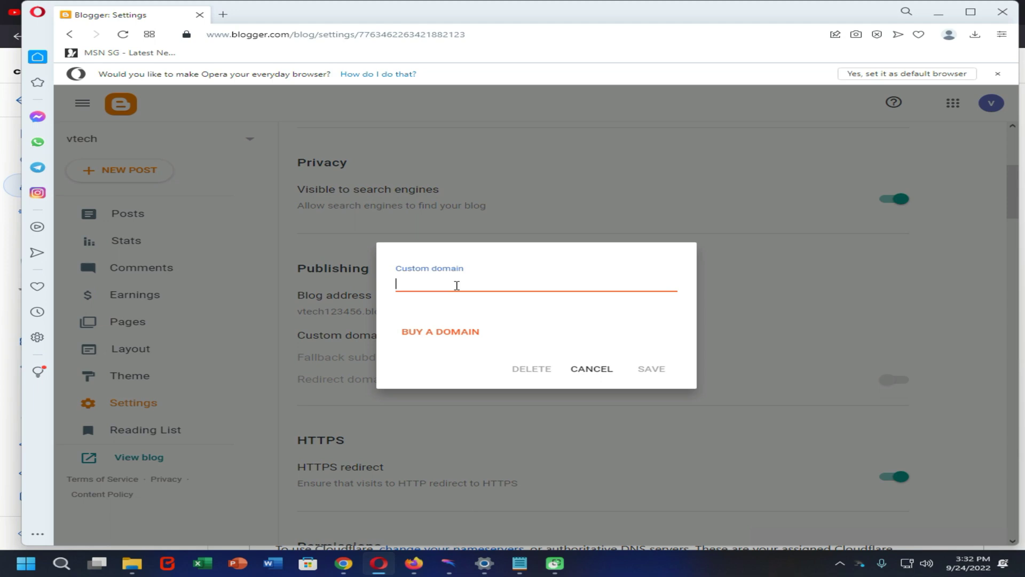
{"action": "type", "text": "vdown.icu"}
{"action": "left_click", "coordinate": [661, 372]}
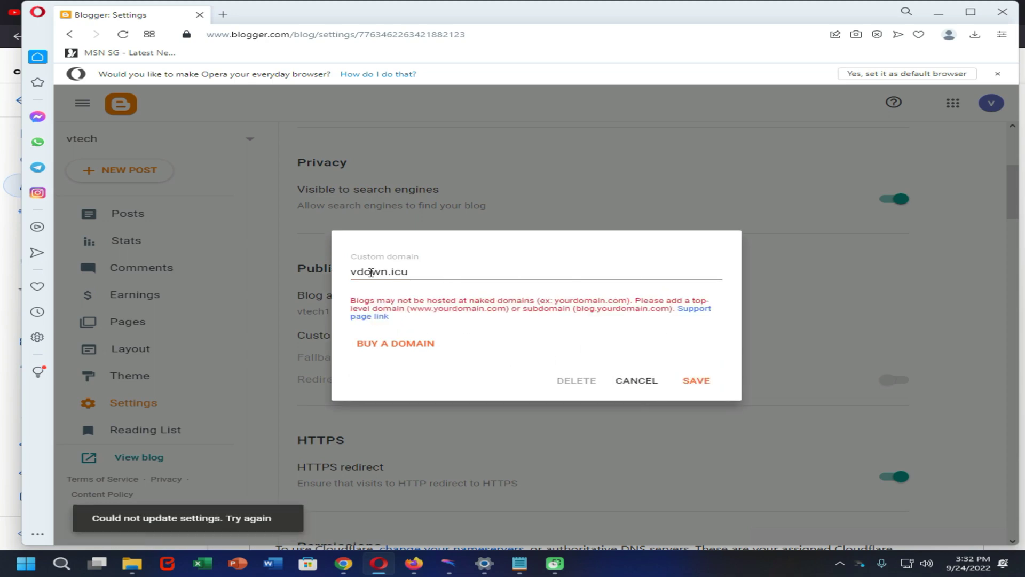
{"action": "left_click", "coordinate": [355, 272]}
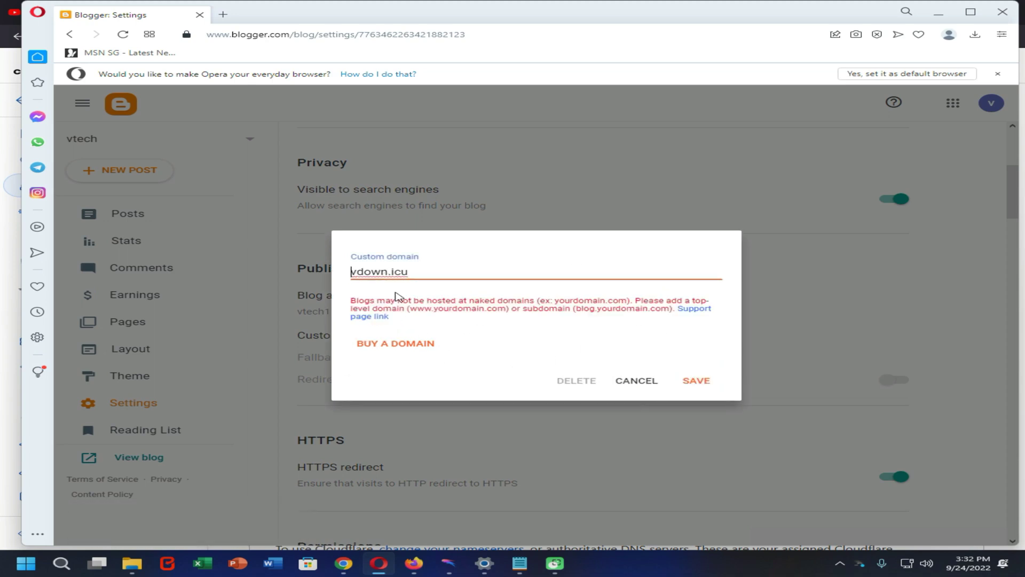
{"action": "type", "text": "www"}
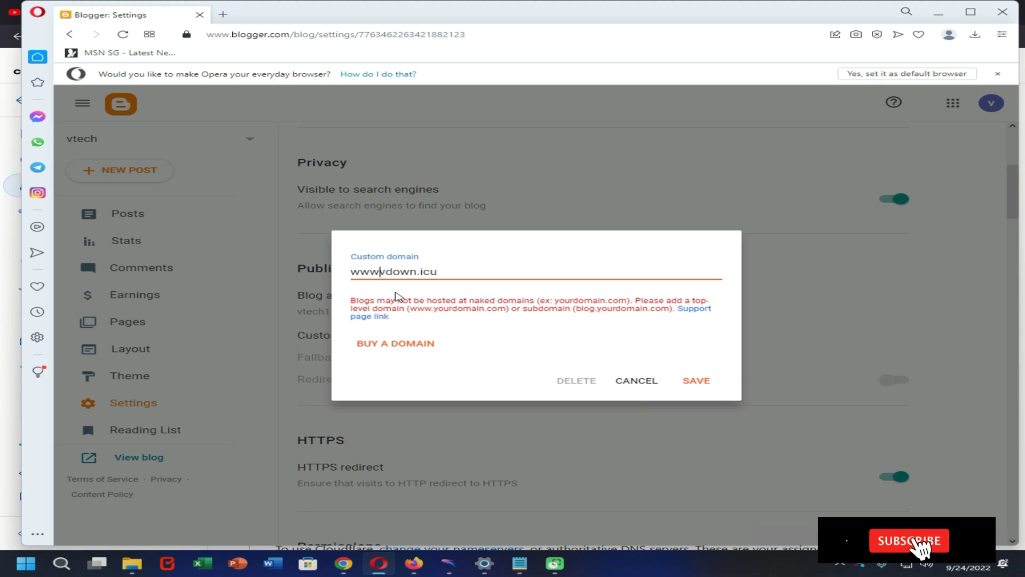
{"action": "type", "text": "."}
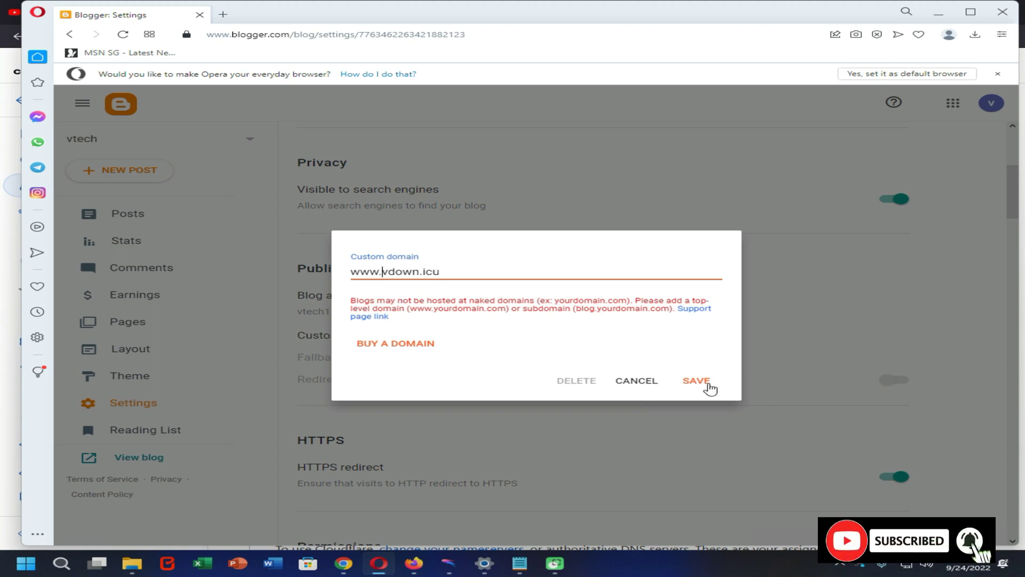
{"action": "left_click", "coordinate": [709, 383]}
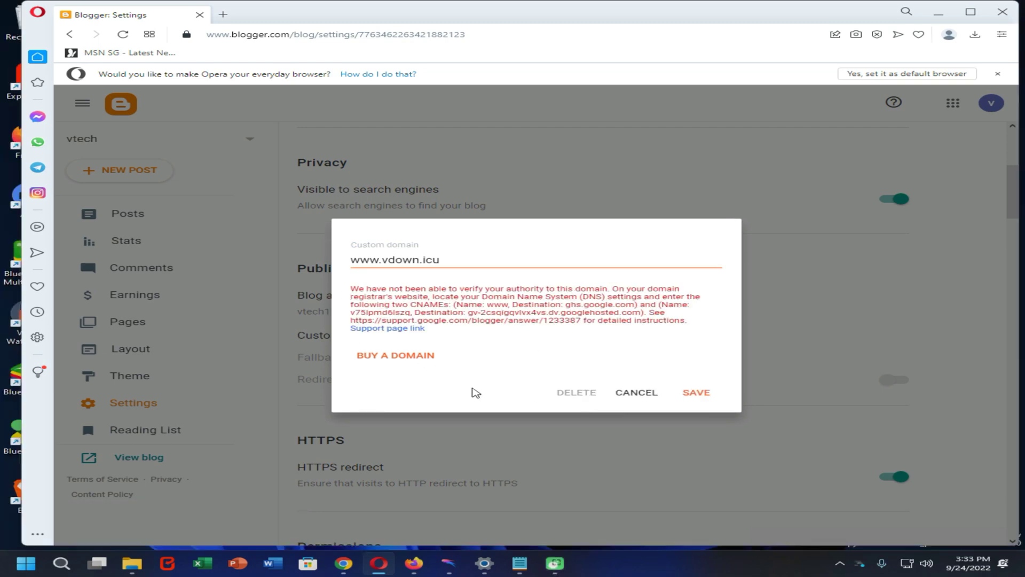
Step: Copy Google IP 216.239.32.21 from Blogger Help and select Cloudflare's IPv4 address field
{"action": "left_click", "coordinate": [386, 330]}
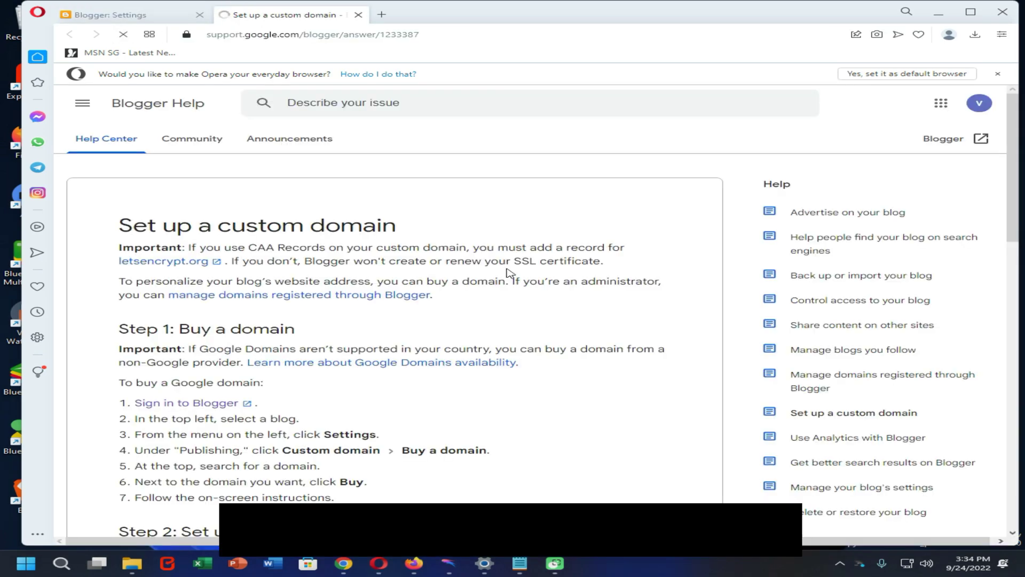
{"action": "scroll", "coordinate": [347, 371], "scroll_direction": "down", "scroll_amount": 8}
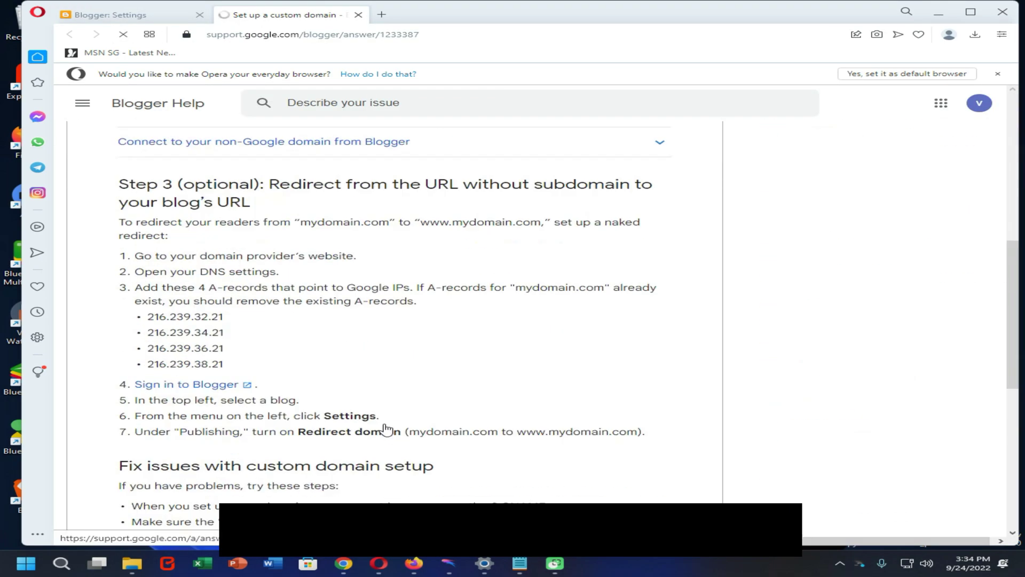
{"action": "double_click", "coordinate": [164, 314]}
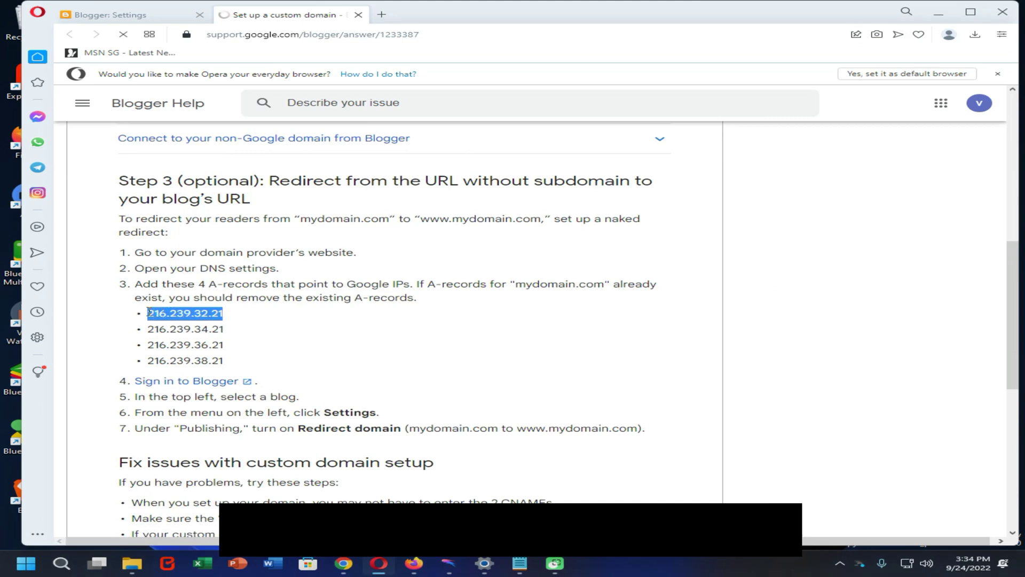
{"action": "right_click", "coordinate": [165, 314]}
{"action": "left_click", "coordinate": [208, 359]}
{"action": "left_click", "coordinate": [415, 563]}
{"action": "left_click", "coordinate": [551, 396]}
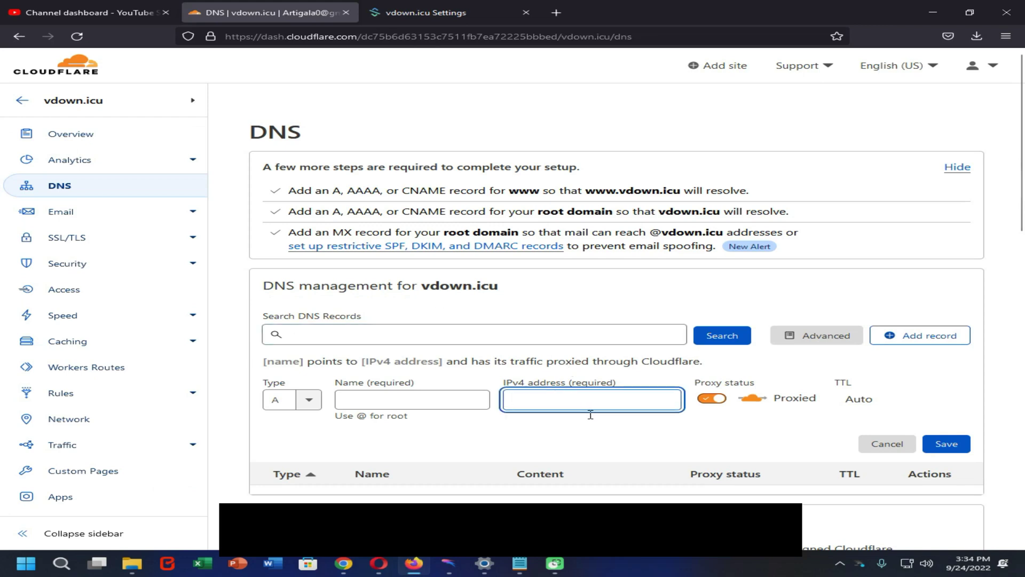
Step: Add the first DNS-only A record for @ pointing to 216.239.32.21
{"action": "right_click", "coordinate": [645, 394]}
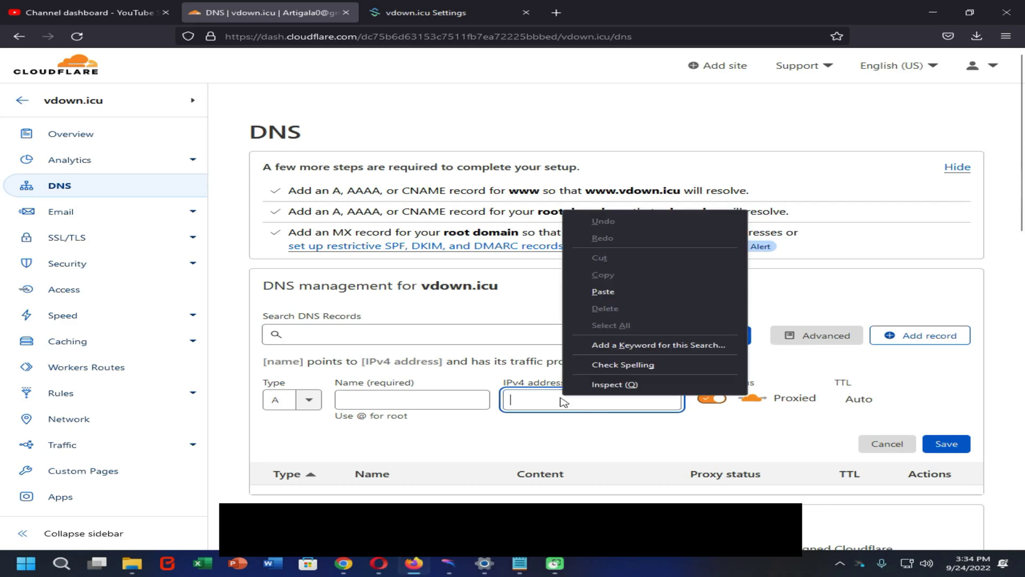
{"action": "left_click", "coordinate": [665, 293]}
{"action": "left_click", "coordinate": [422, 400]}
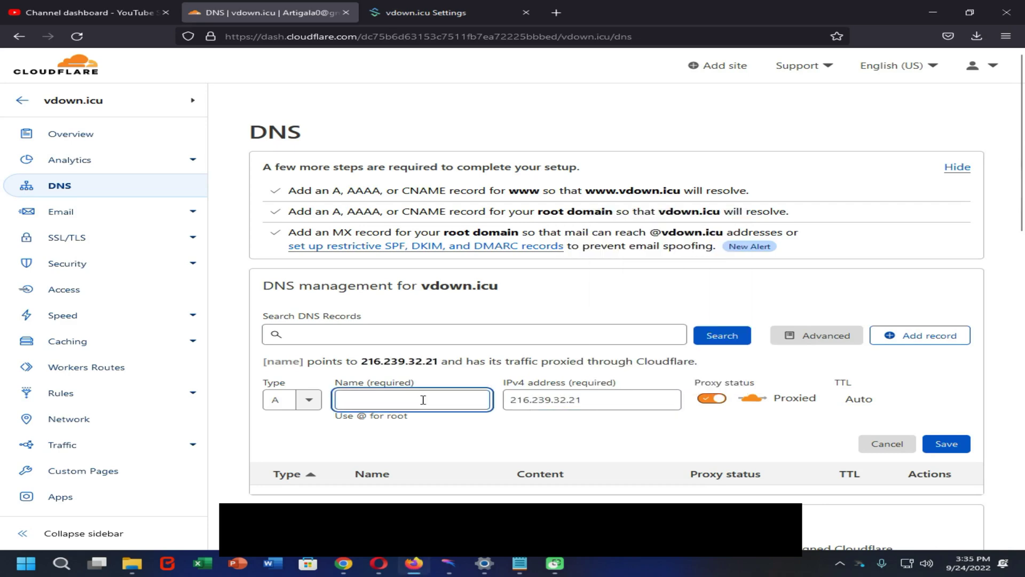
{"action": "type", "text": "@"}
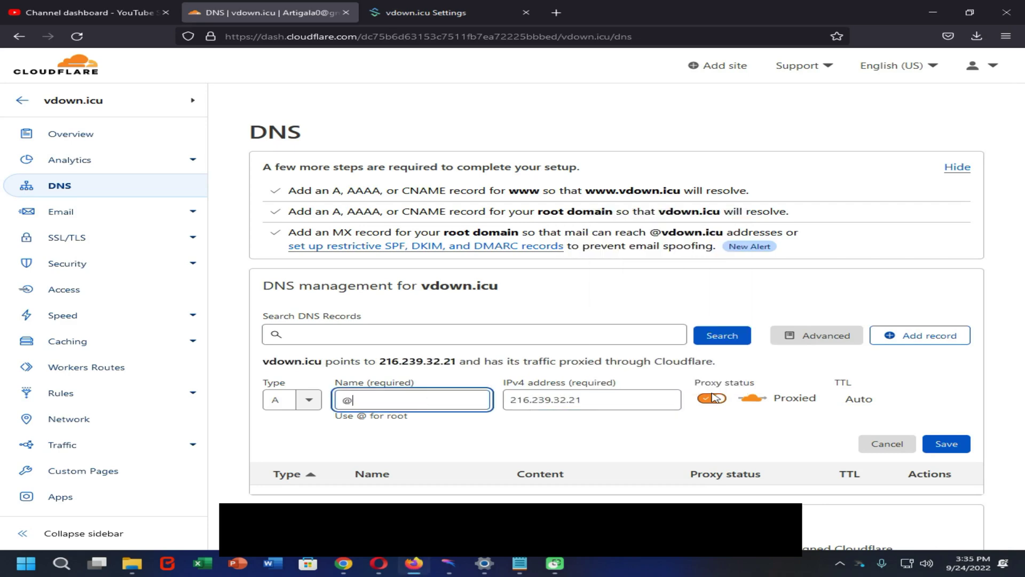
{"action": "left_click", "coordinate": [713, 399]}
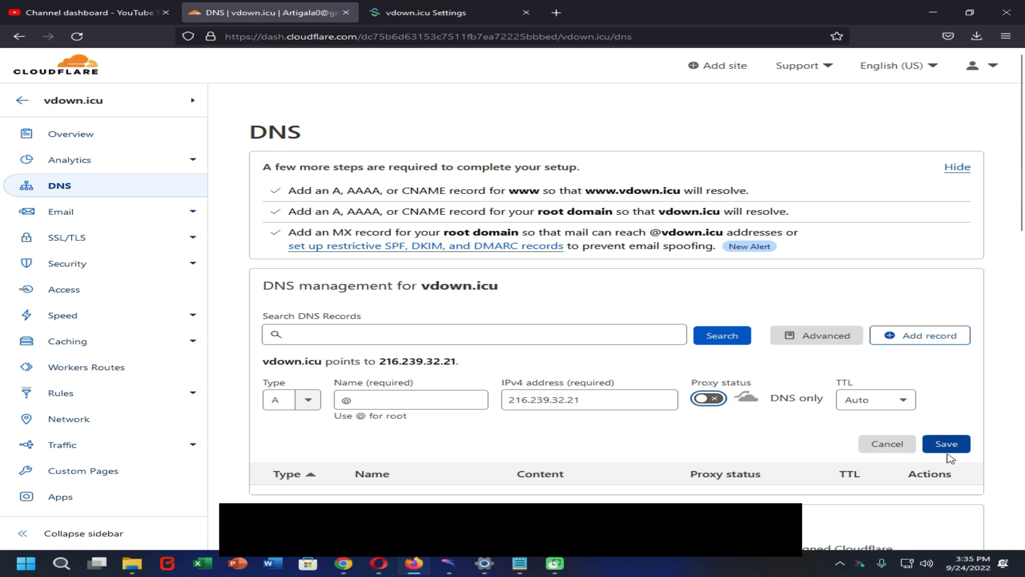
{"action": "left_click", "coordinate": [948, 451]}
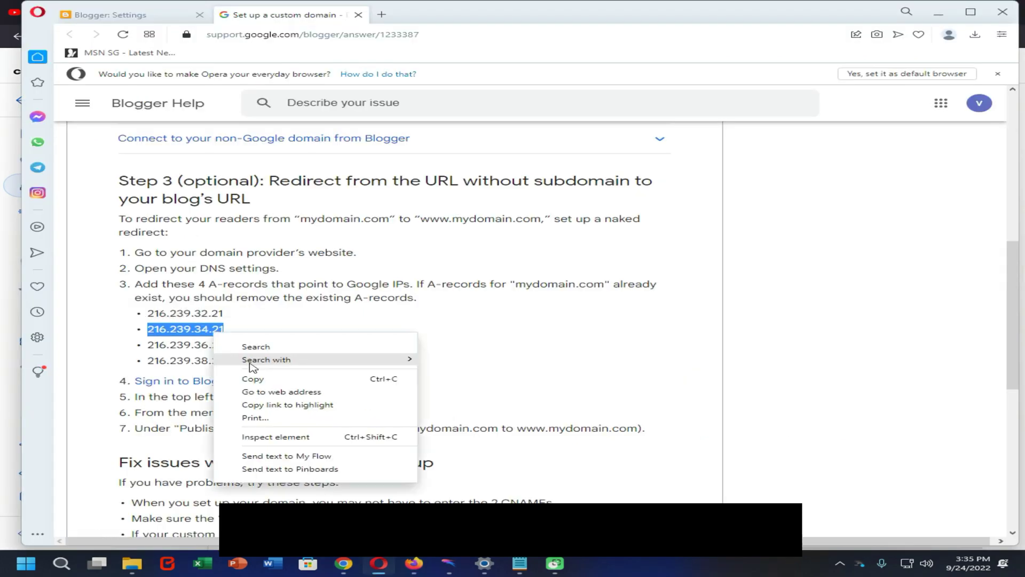
Step: Enter @ A records with Google IPs 216.239.34.21 and 216.239.36.21
{"action": "left_click", "coordinate": [253, 378]}
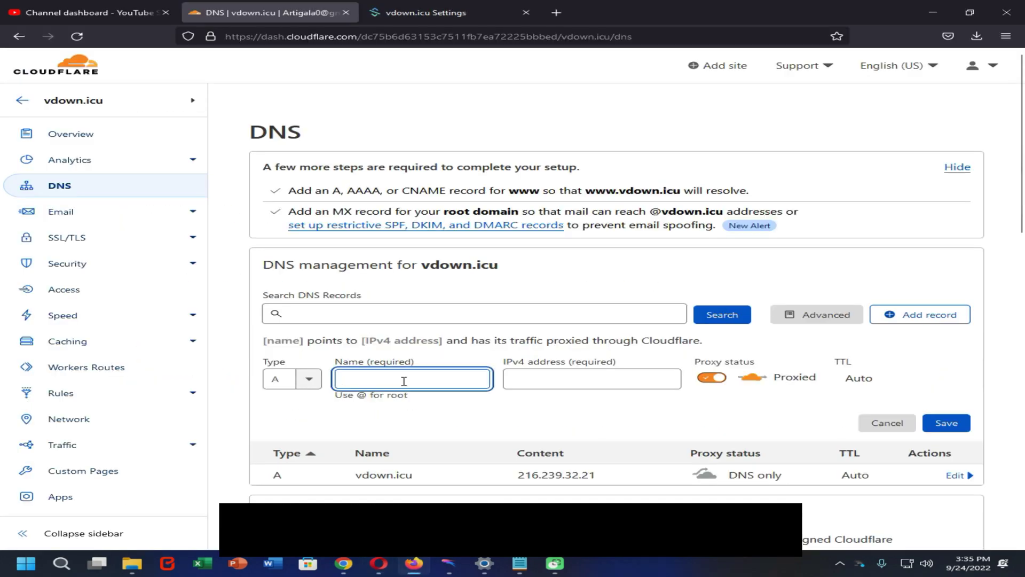
{"action": "type", "text": "@"}
{"action": "key", "text": "Tab"}
{"action": "key", "text": "ctrl+v"}
{"action": "left_click", "coordinate": [224, 322]}
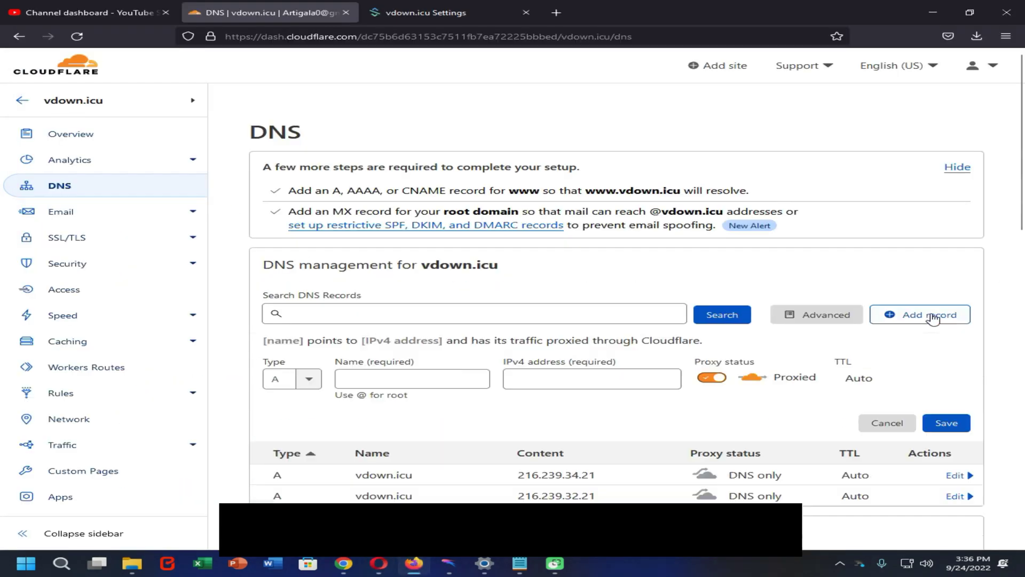
{"action": "type", "text": "@"}
{"action": "key", "text": "Tab"}
{"action": "key", "text": "ctrl+v"}
Step: Add the fourth @ A record pointing to 216.239.38.21 and save it
{"action": "left_click", "coordinate": [231, 338]}
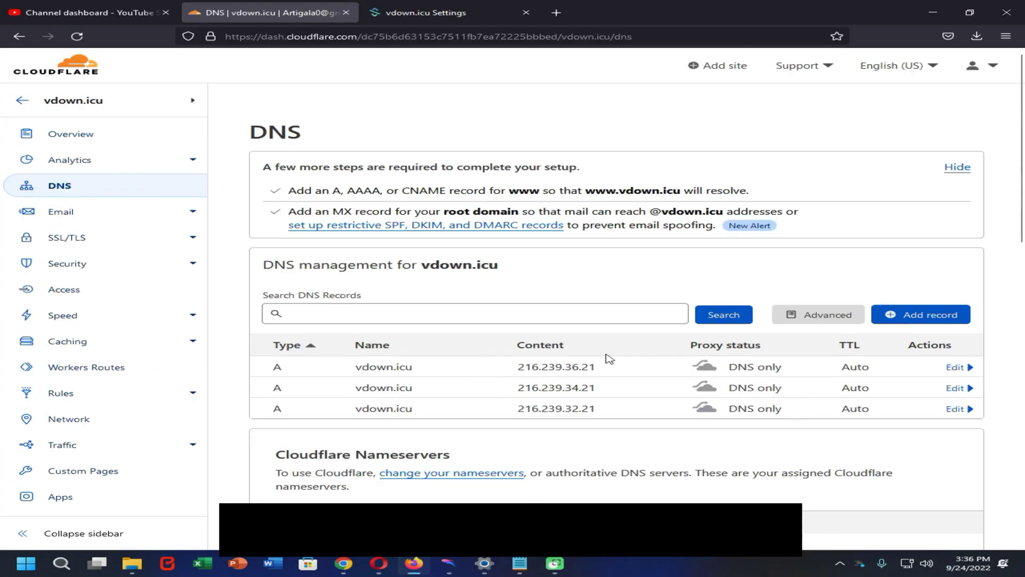
{"action": "left_click", "coordinate": [921, 314]}
{"action": "type", "text": "@"}
{"action": "key", "text": "Tab"}
{"action": "key", "text": "ctrl+v"}
{"action": "left_click", "coordinate": [943, 420]}
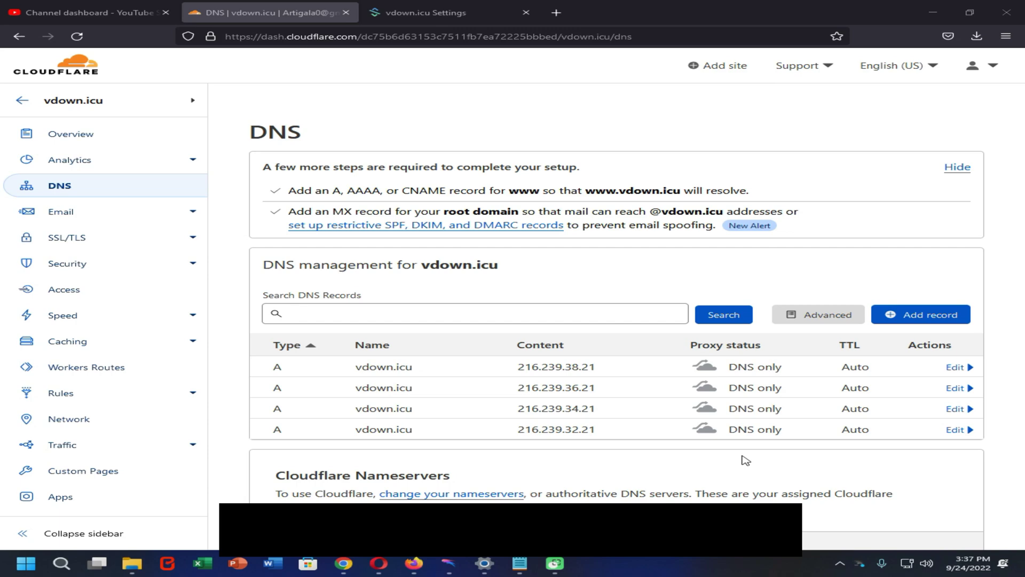
Step: Copy ghs.google.com from Blogger's custom-domain message, then return to Cloudflare's DNS page
{"action": "left_click", "coordinate": [379, 564]}
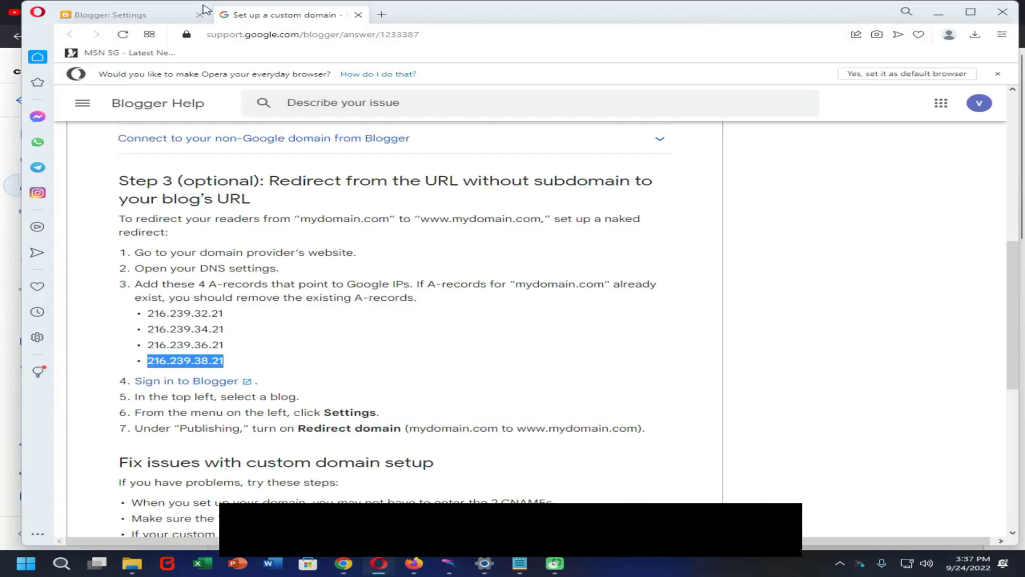
{"action": "left_click", "coordinate": [113, 15]}
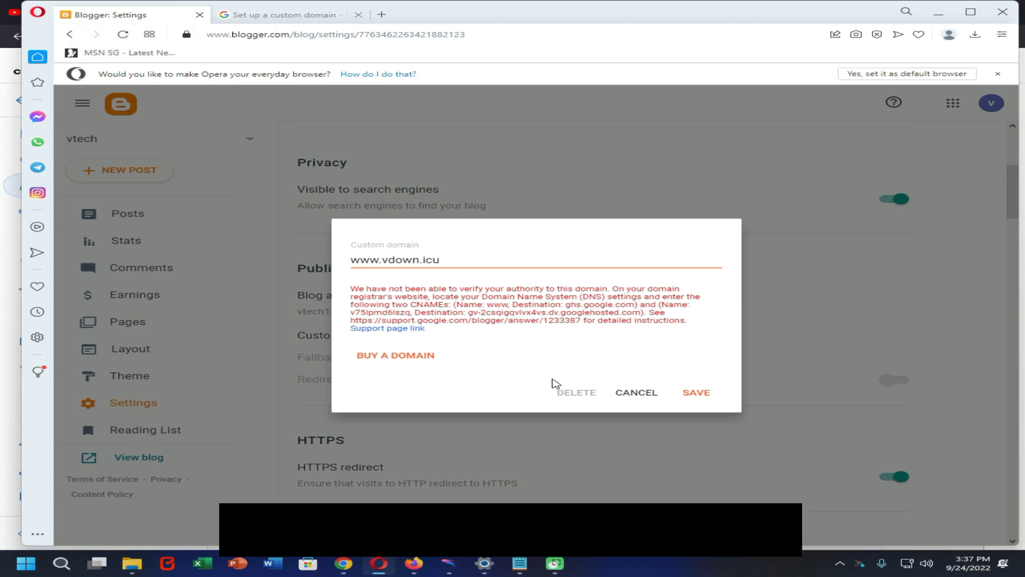
{"action": "left_click_drag", "start_coordinate": [569, 308], "coordinate": [635, 303]}
{"action": "left_click", "coordinate": [622, 279]}
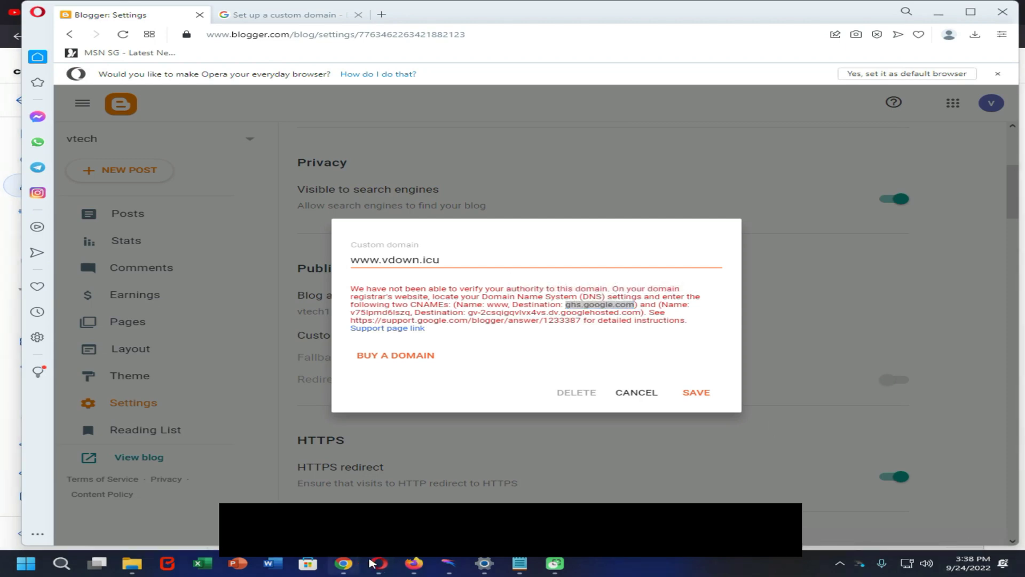
{"action": "left_click", "coordinate": [414, 564]}
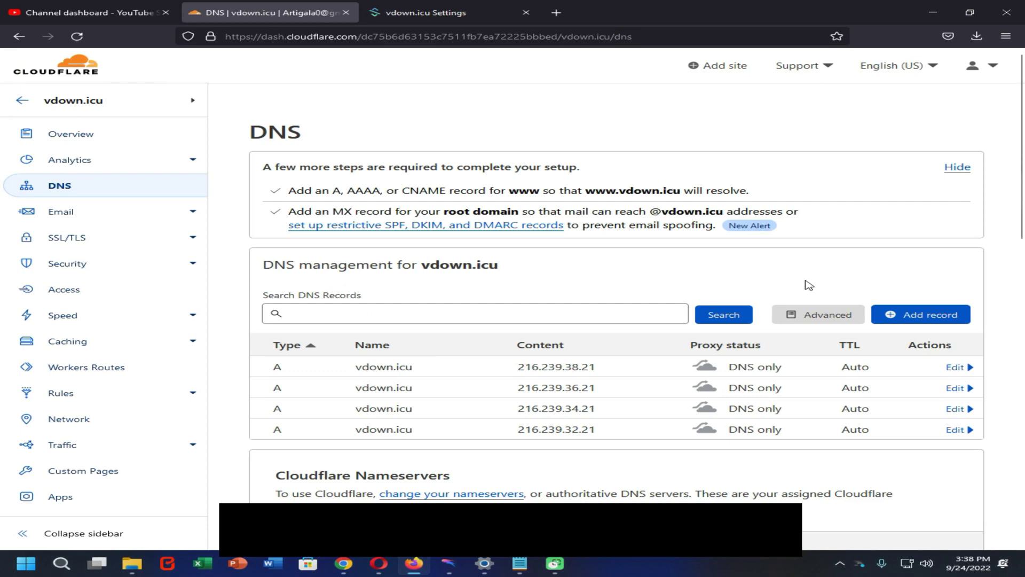
Step: Fill a new record with name www, target ghs.google.com and proxying off
{"action": "left_click", "coordinate": [948, 319]}
{"action": "left_click", "coordinate": [379, 379]}
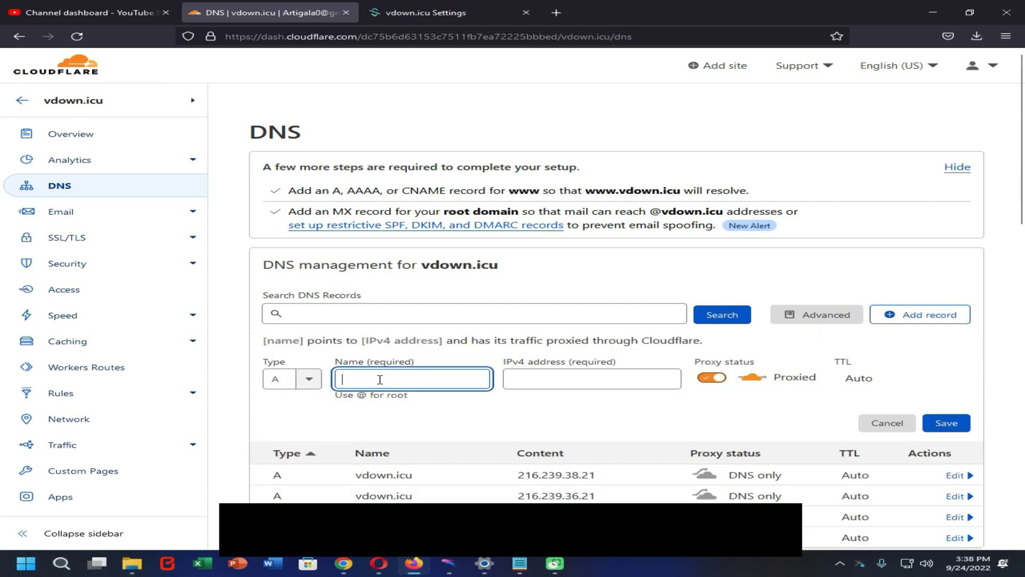
{"action": "type", "text": "wwww"}
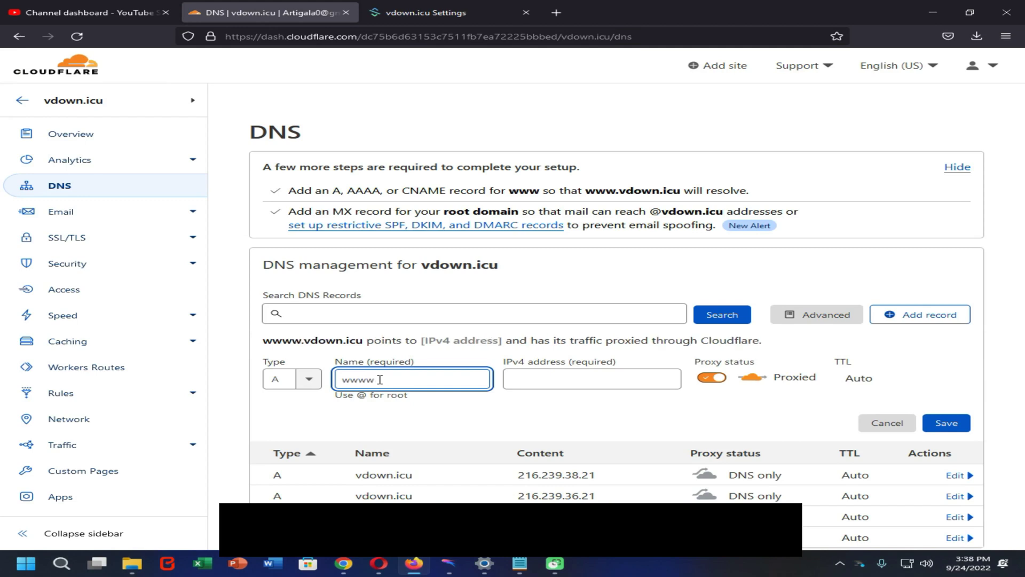
{"action": "key", "text": "BackSpace"}
{"action": "left_click", "coordinate": [551, 376]}
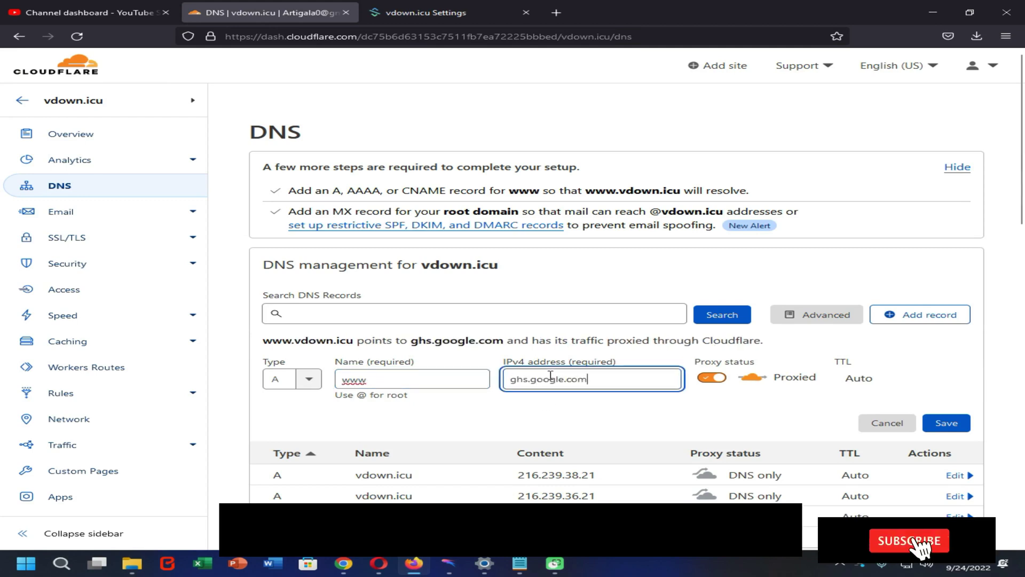
{"action": "key", "text": "ctrl+v"}
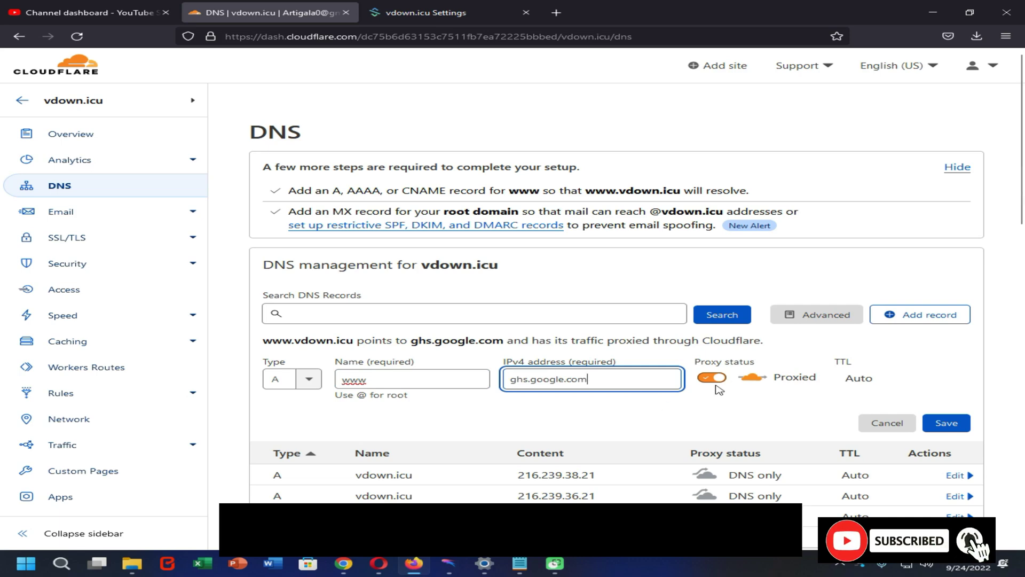
{"action": "left_click", "coordinate": [713, 378]}
{"action": "left_click", "coordinate": [956, 426]}
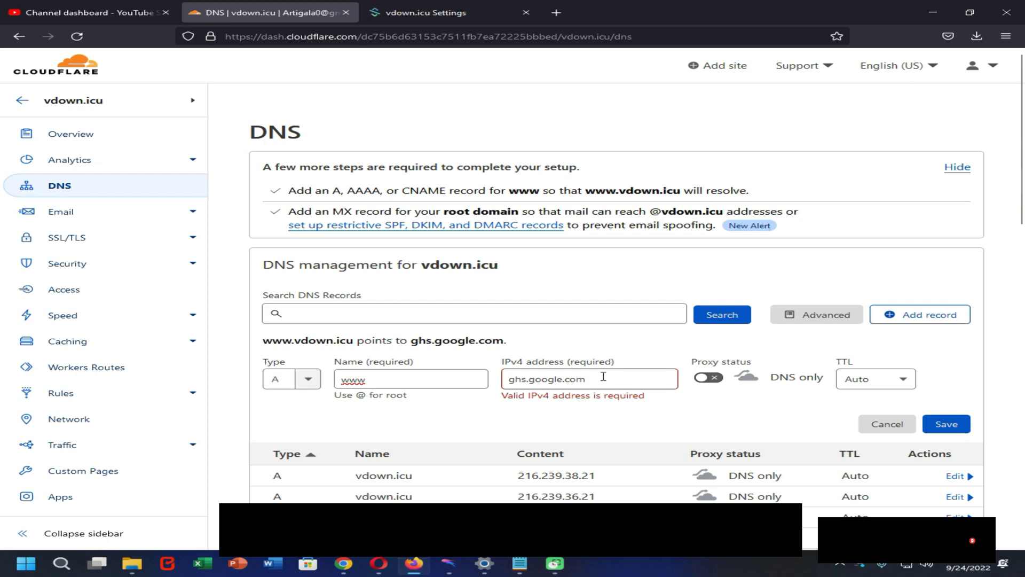
Step: Change the record type to CNAME and save the www → ghs.google.com record
{"action": "left_click", "coordinate": [303, 384]}
{"action": "left_click", "coordinate": [304, 383]}
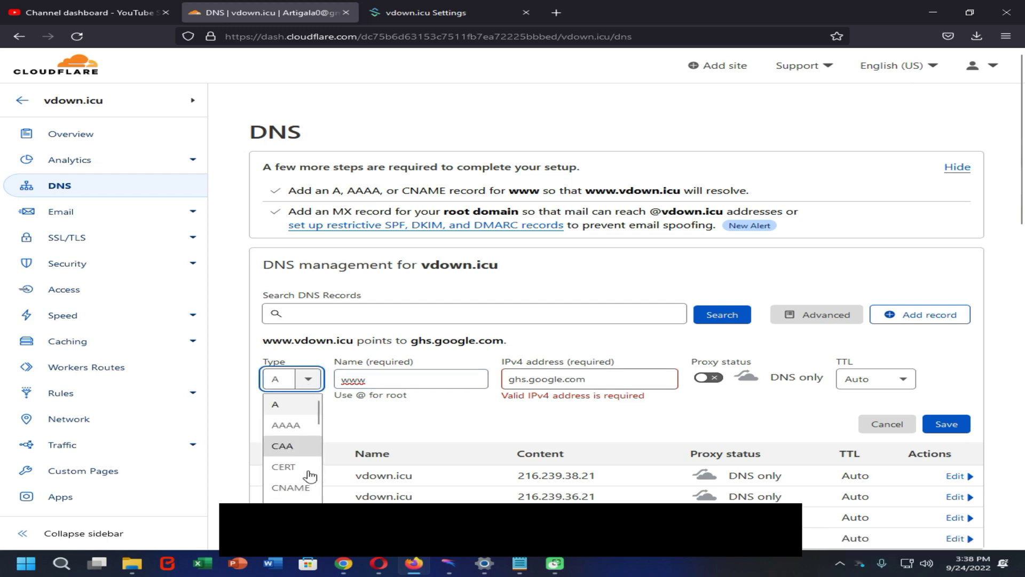
{"action": "scroll", "coordinate": [304, 484], "scroll_direction": "down", "scroll_amount": 1}
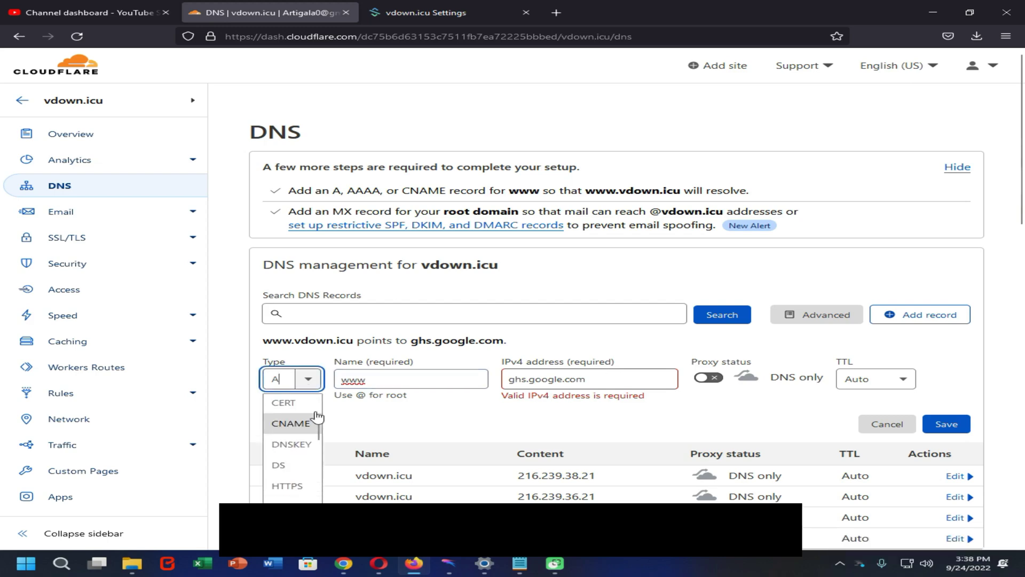
{"action": "left_click", "coordinate": [291, 430]}
{"action": "left_click", "coordinate": [622, 378]}
{"action": "left_click", "coordinate": [623, 378]}
{"action": "left_click_drag", "start_coordinate": [605, 378], "coordinate": [414, 377]}
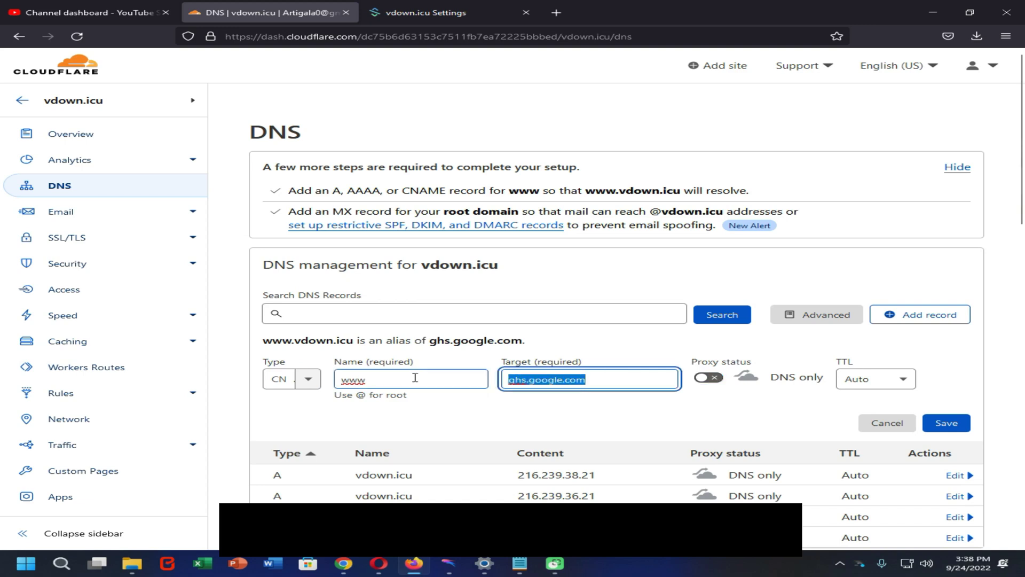
{"action": "key", "text": "Right"}
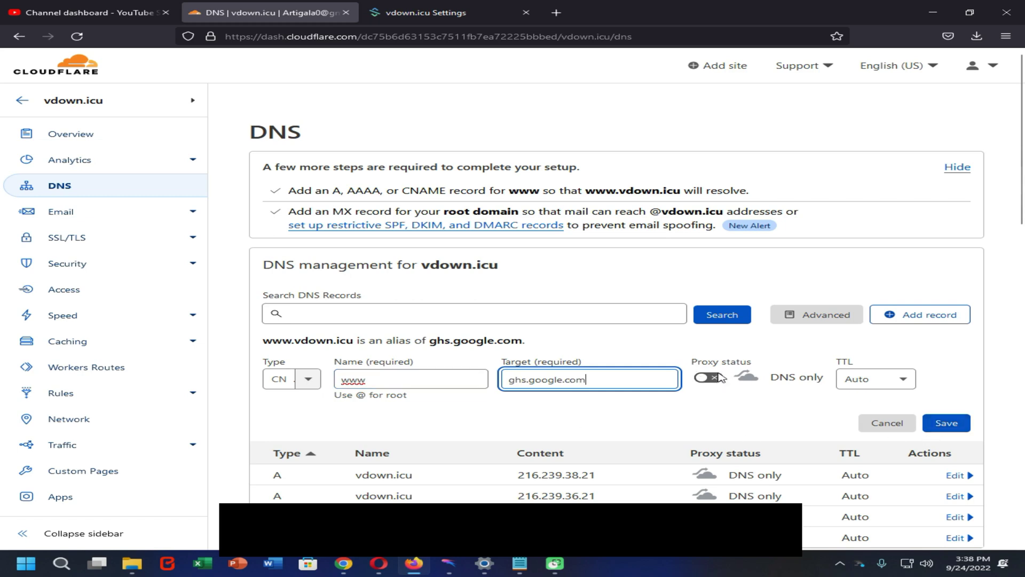
{"action": "left_click", "coordinate": [953, 425]}
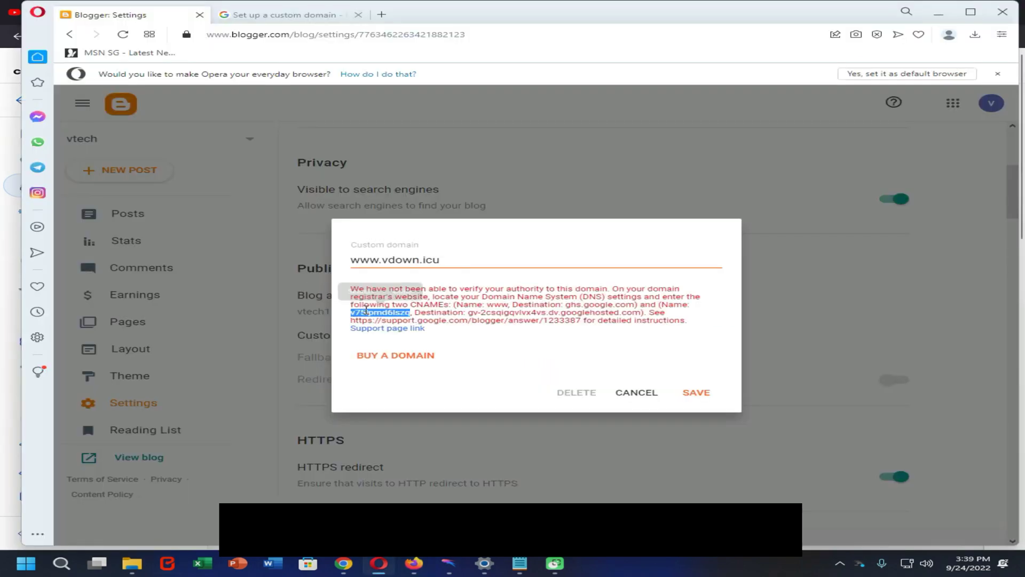
Step: Copy Blogger's verification name and paste it into a new CNAME record's name
{"action": "double_click", "coordinate": [380, 312]}
{"action": "key", "text": "ctrl+c"}
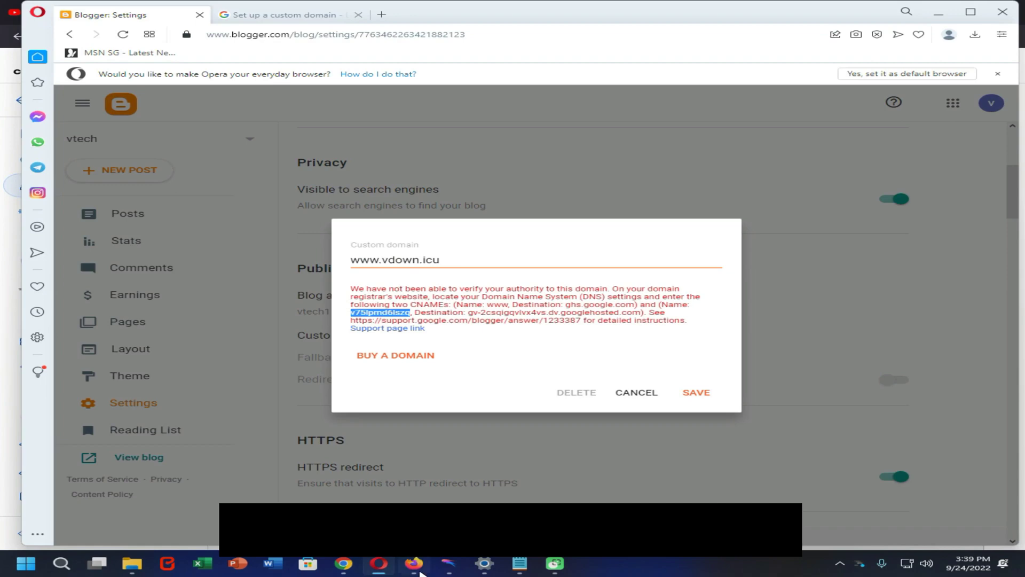
{"action": "left_click", "coordinate": [413, 564]}
{"action": "left_click", "coordinate": [930, 295]}
{"action": "left_click", "coordinate": [304, 358]}
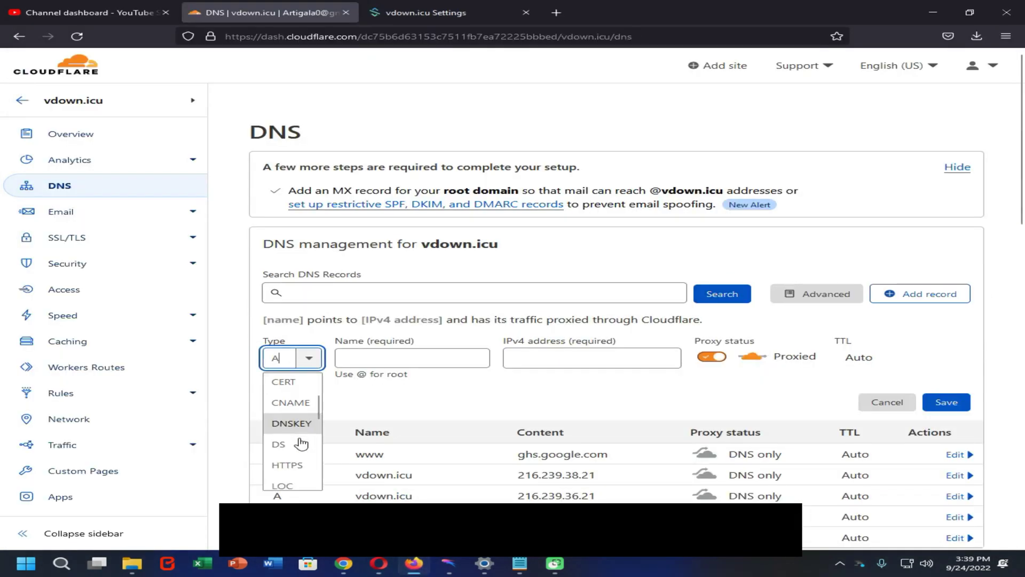
{"action": "scroll", "coordinate": [295, 450], "scroll_direction": "down", "scroll_amount": 3}
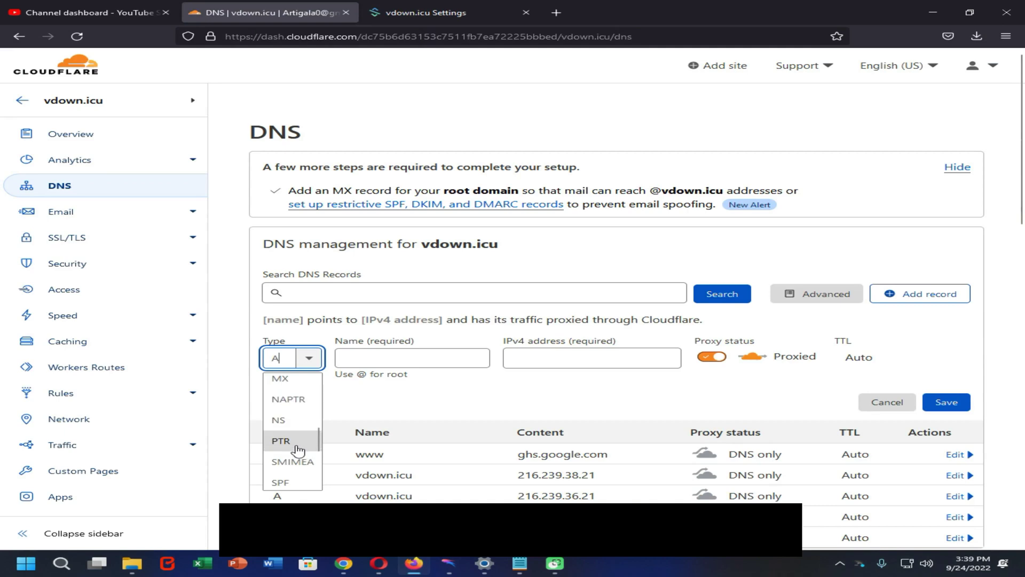
{"action": "scroll", "coordinate": [297, 451], "scroll_direction": "down", "scroll_amount": 2}
{"action": "scroll", "coordinate": [296, 411], "scroll_direction": "up", "scroll_amount": 5}
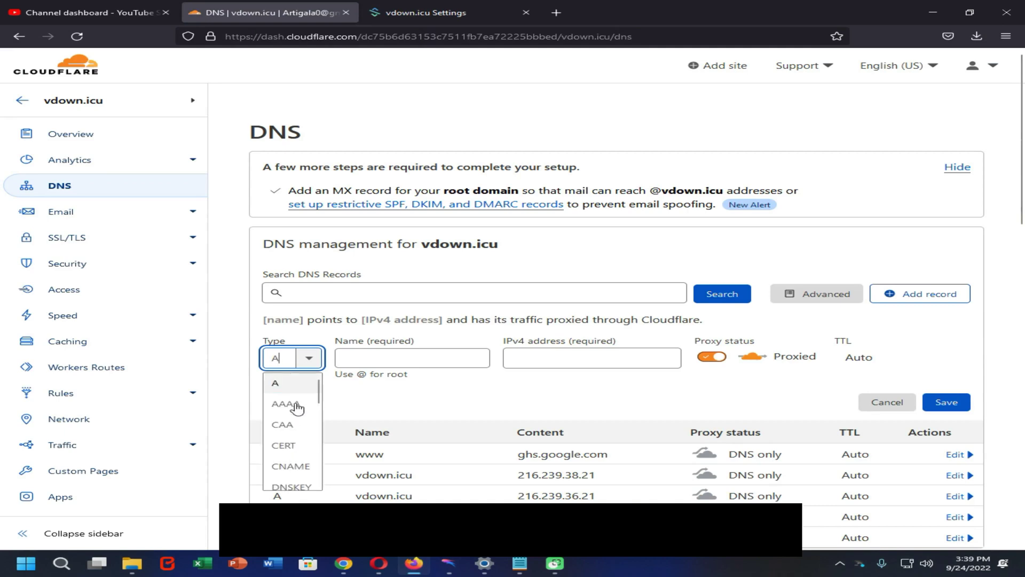
{"action": "left_click", "coordinate": [291, 466]}
{"action": "left_click", "coordinate": [400, 359]}
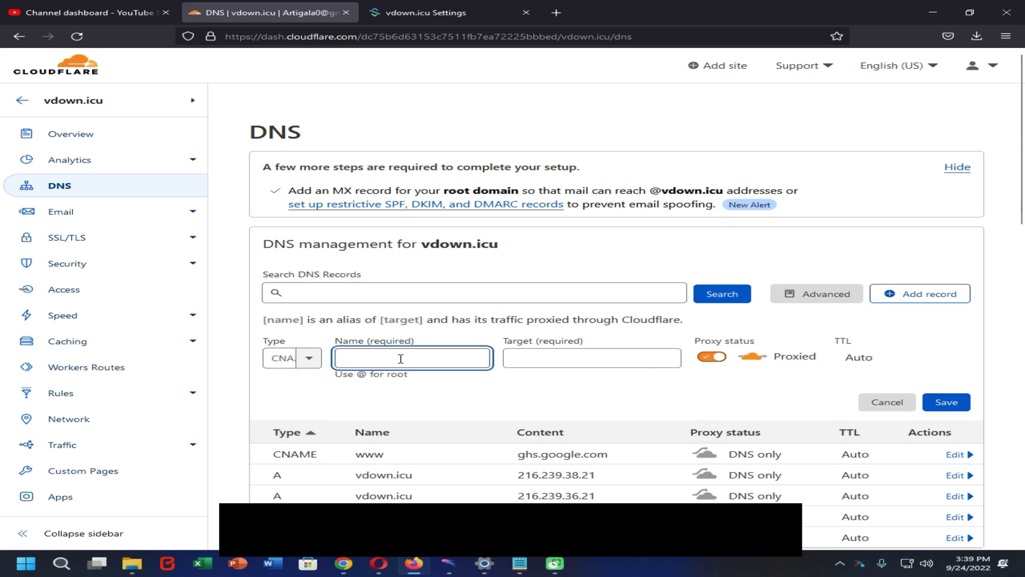
{"action": "key", "text": "ctrl+v"}
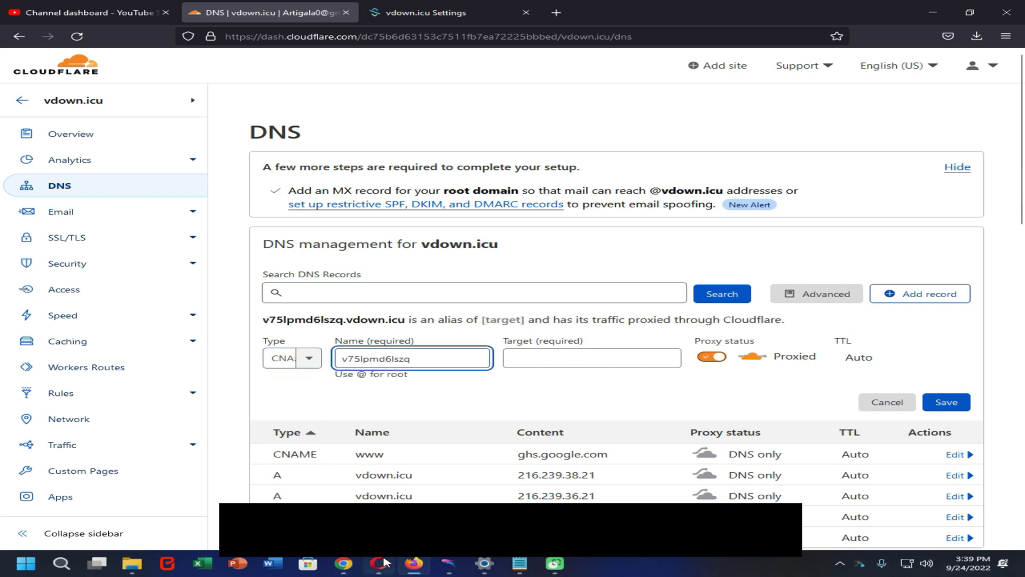
Step: Set the verification CNAME target to the googlehosted address, DNS only, and save
{"action": "left_click", "coordinate": [379, 564]}
{"action": "left_click_drag", "start_coordinate": [468, 312], "coordinate": [644, 311]}
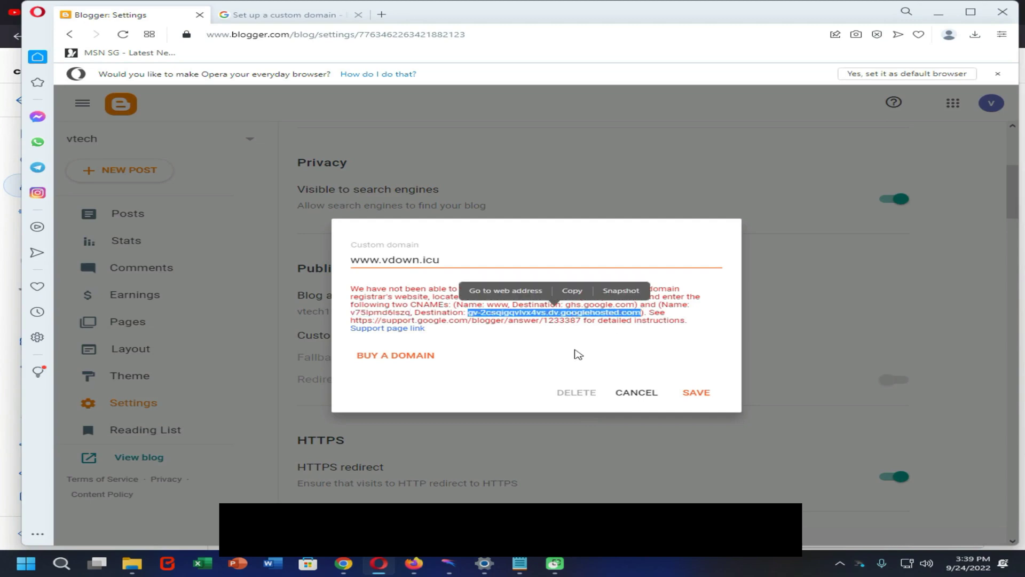
{"action": "key", "text": "ctrl+c"}
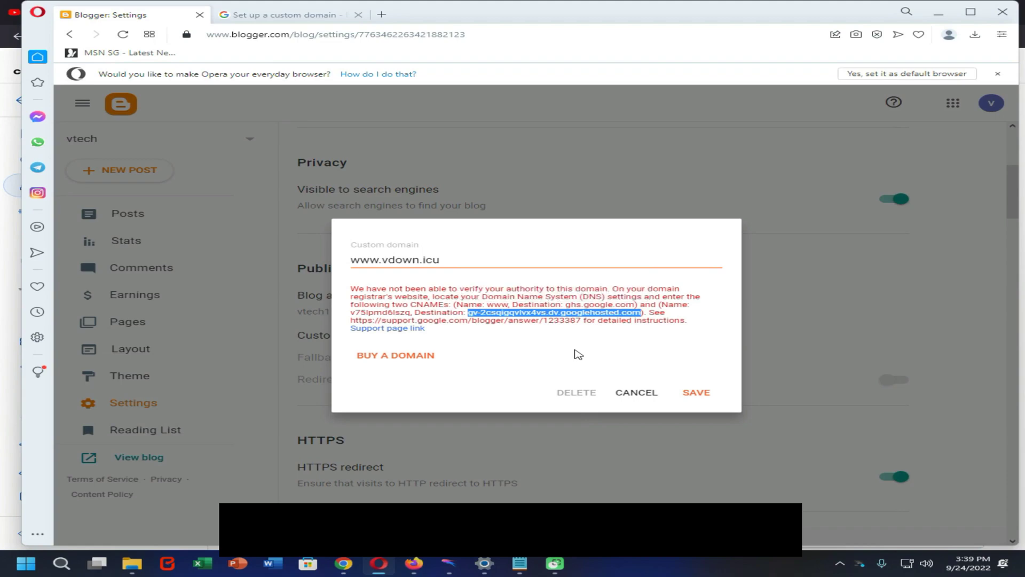
{"action": "left_click", "coordinate": [414, 563]}
{"action": "left_click", "coordinate": [605, 361]}
{"action": "right_click", "coordinate": [584, 356]}
{"action": "left_click", "coordinate": [654, 439]}
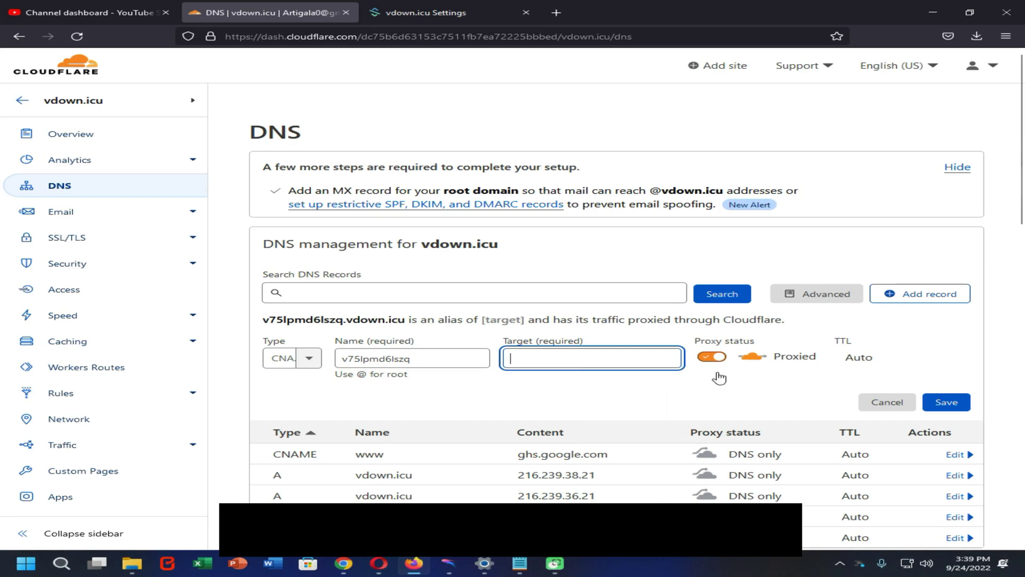
{"action": "left_click", "coordinate": [711, 357]}
{"action": "left_click", "coordinate": [962, 409]}
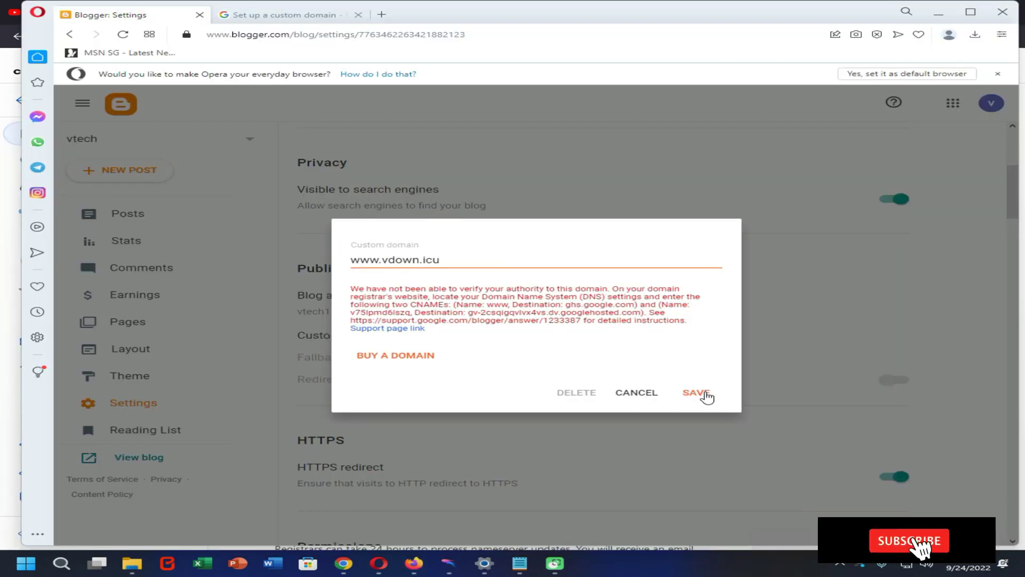
{"action": "left_click", "coordinate": [696, 393]}
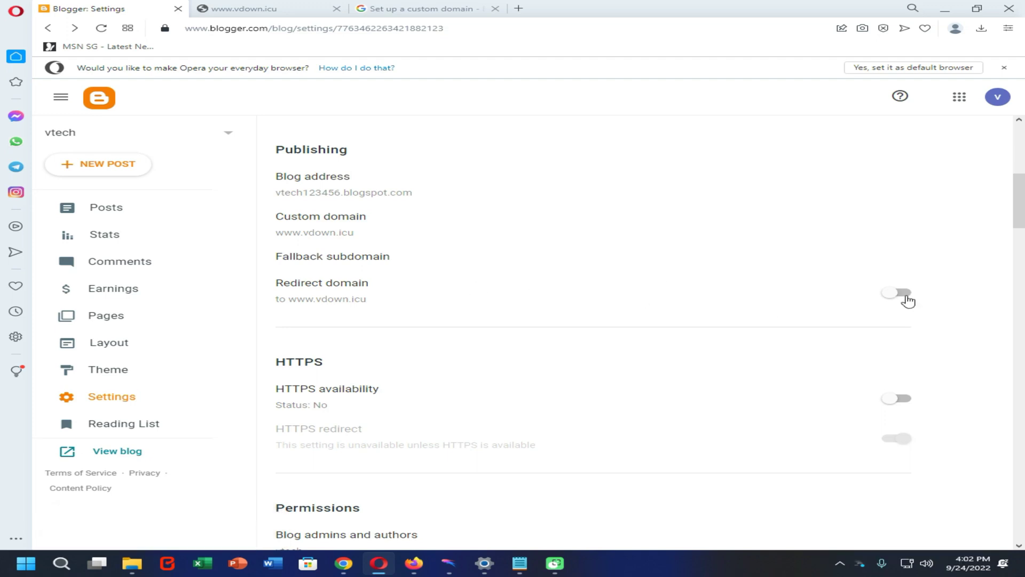
{"action": "left_click", "coordinate": [908, 299]}
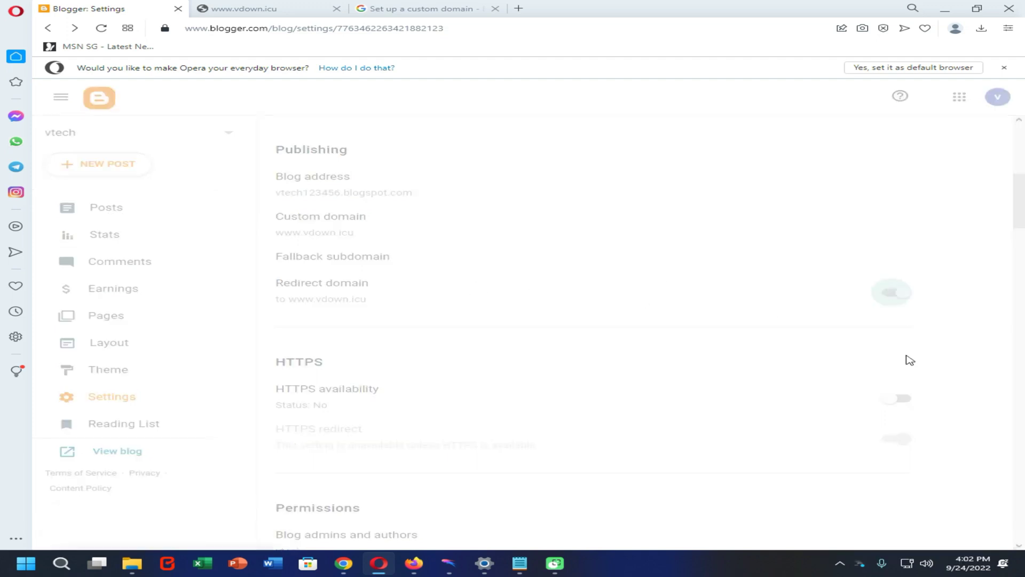
{"action": "left_click", "coordinate": [908, 399]}
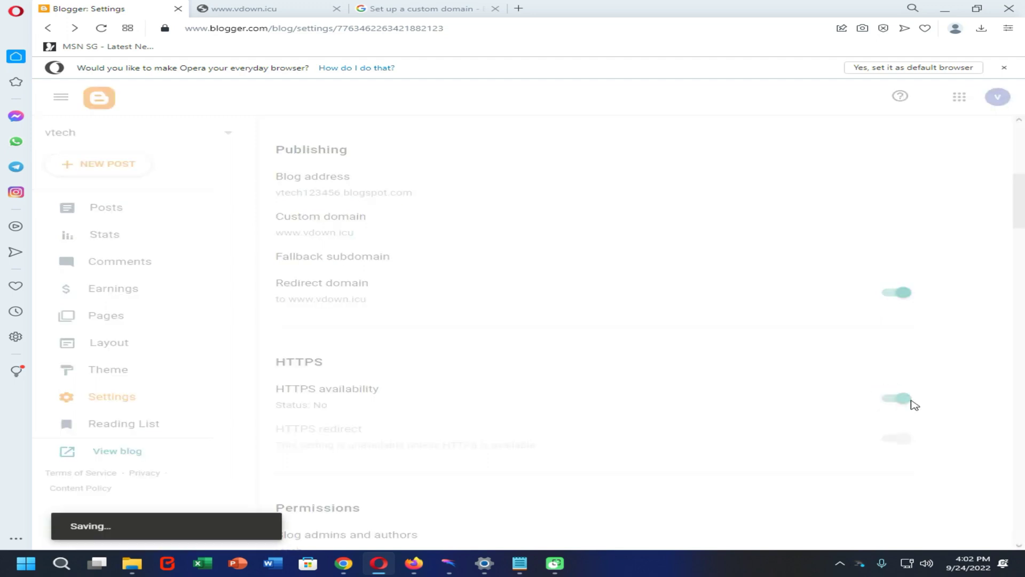
{"action": "left_click", "coordinate": [115, 453]}
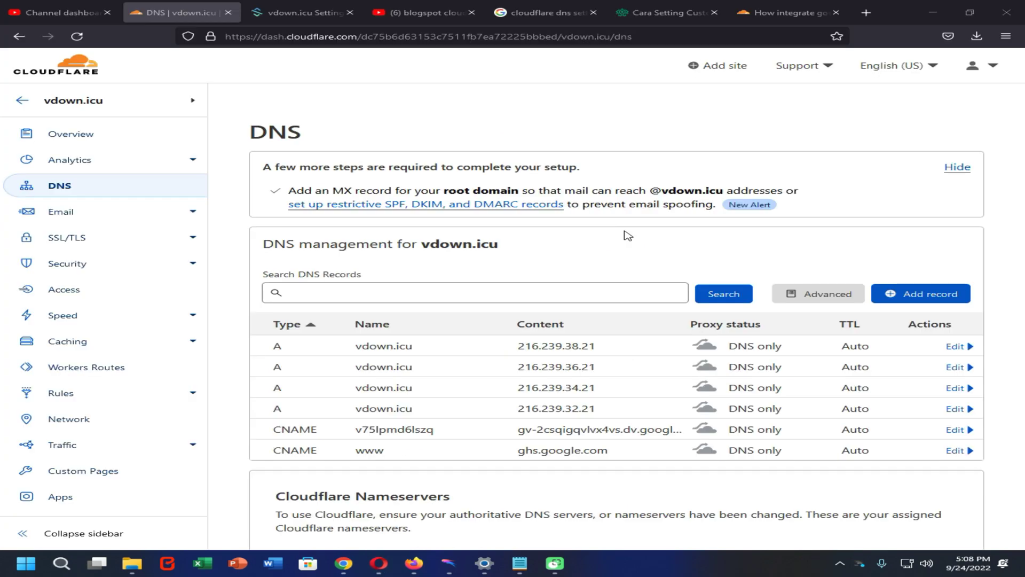
{"action": "left_click", "coordinate": [380, 562]}
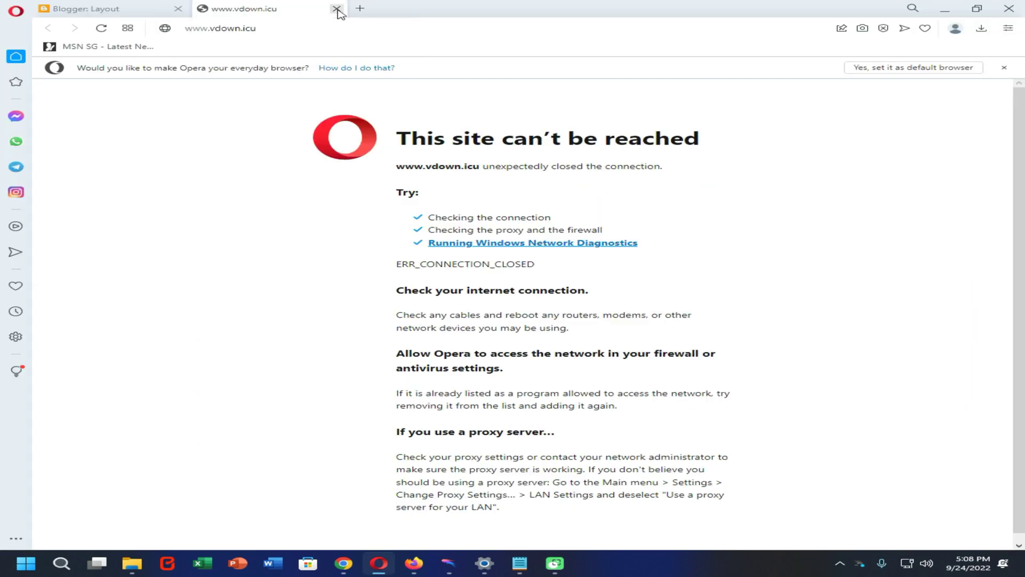
{"action": "left_click", "coordinate": [336, 10]}
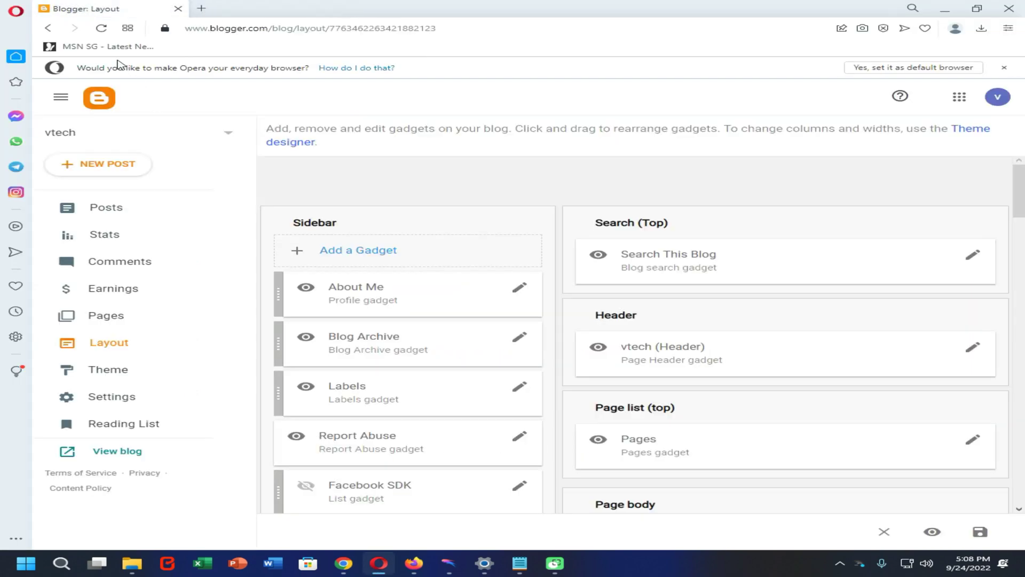
{"action": "left_click", "coordinate": [118, 452]}
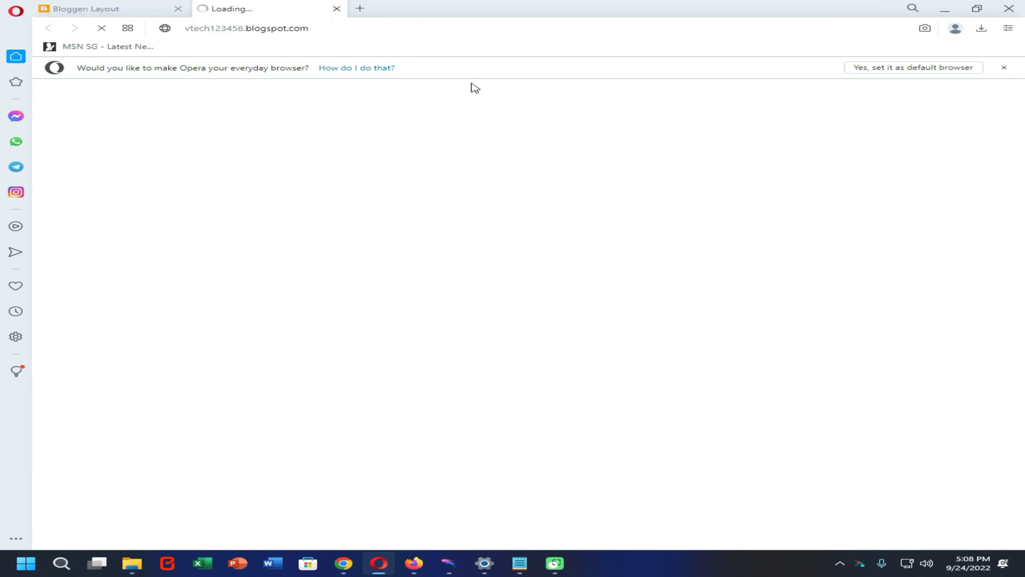